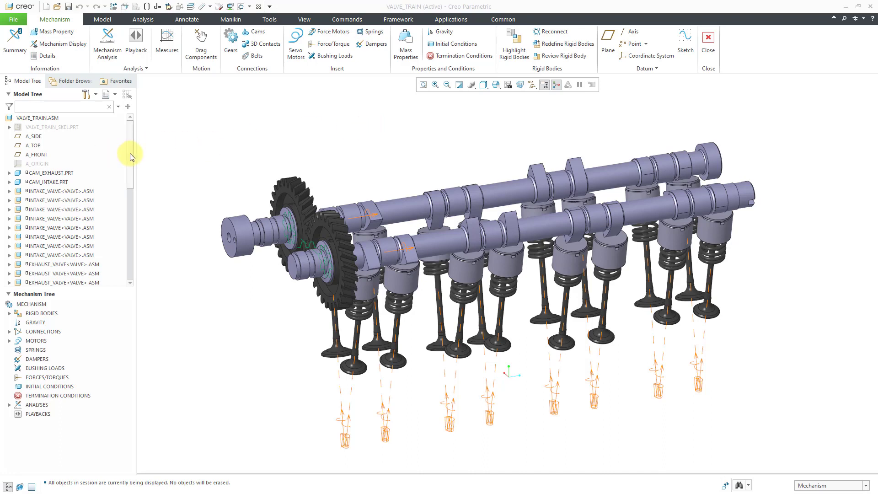
Step: Run the kinematics analysis AnalysisDefinition1 and close the Mechanism application without saving its playback
left_click(9, 405)
left_click(55, 414)
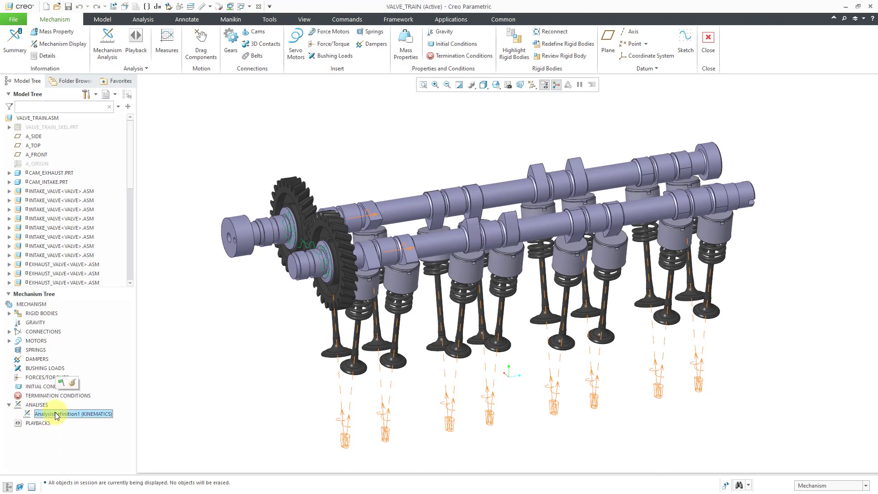
left_click(62, 382)
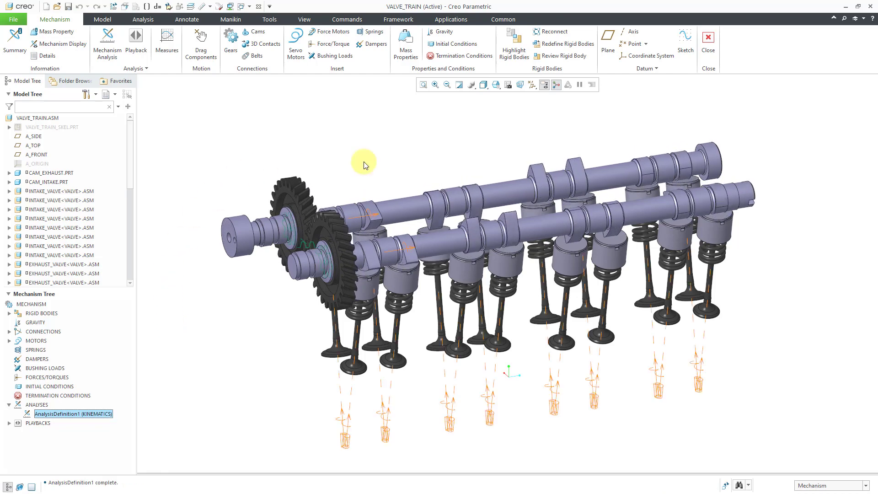
left_click(708, 50)
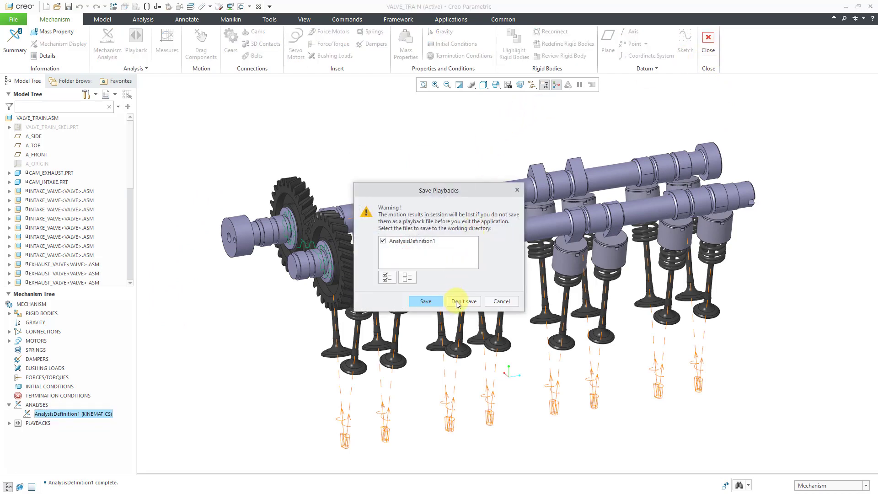
left_click(457, 301)
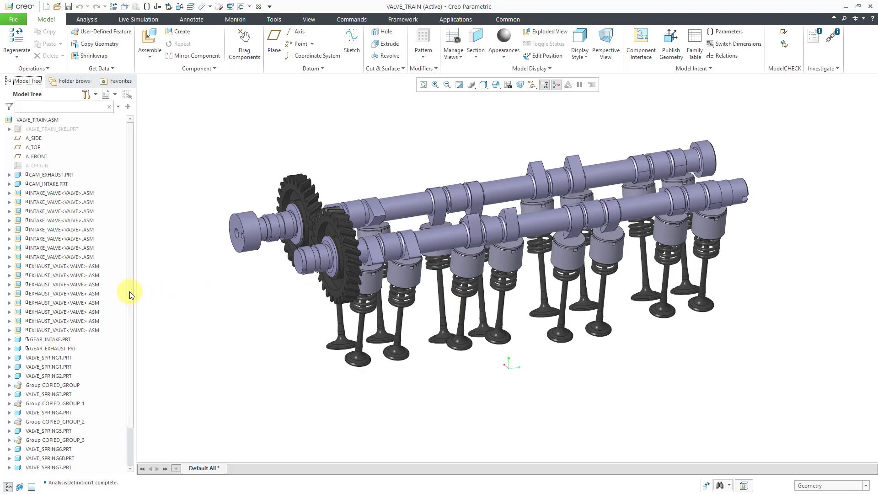
Step: Delete all valve spring parts and copied groups, from the first VALVE_SPRING1.PRT through Group COPIED_GROUP_4, from the assembly
scroll(124, 348, "down", 2)
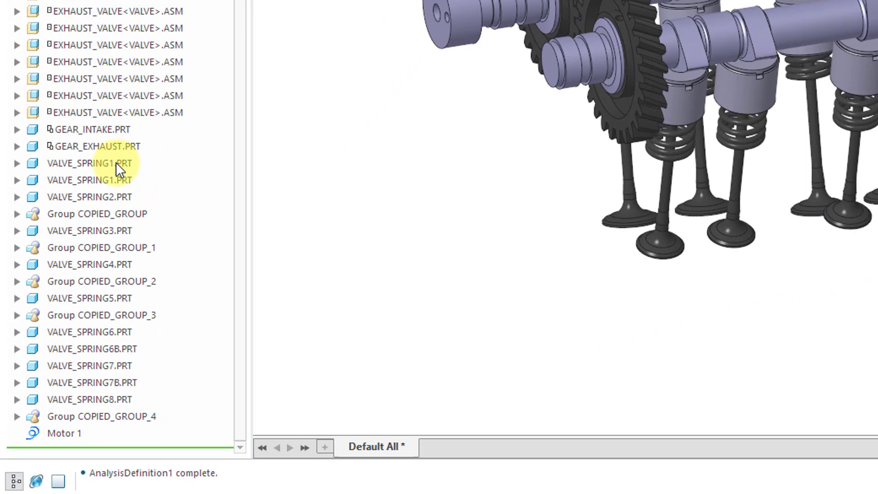
left_click(106, 162)
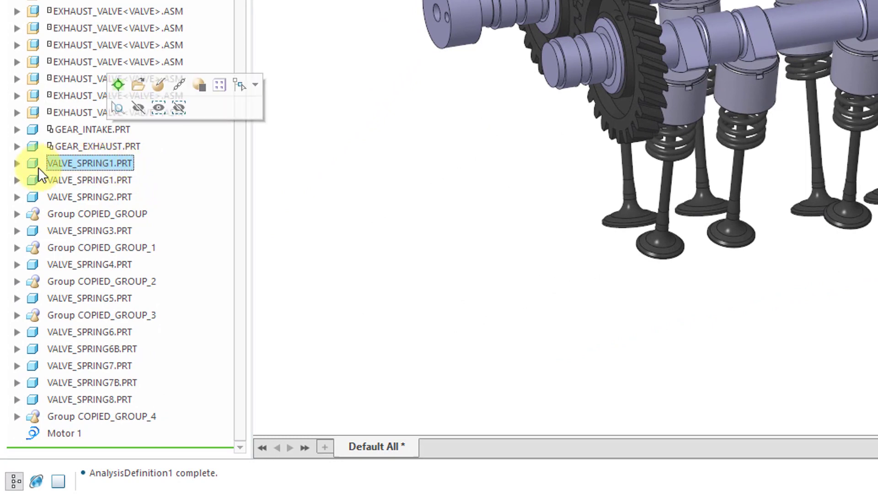
left_click(16, 163)
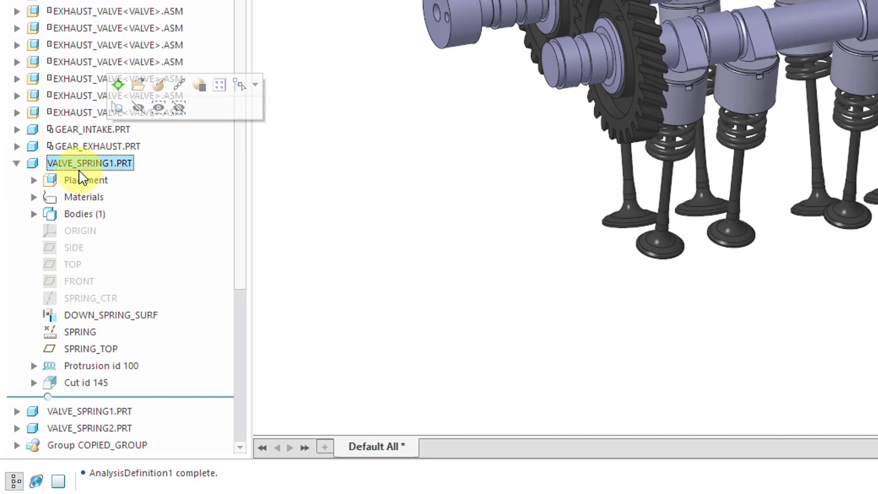
left_click_drag(237, 228, 231, 282)
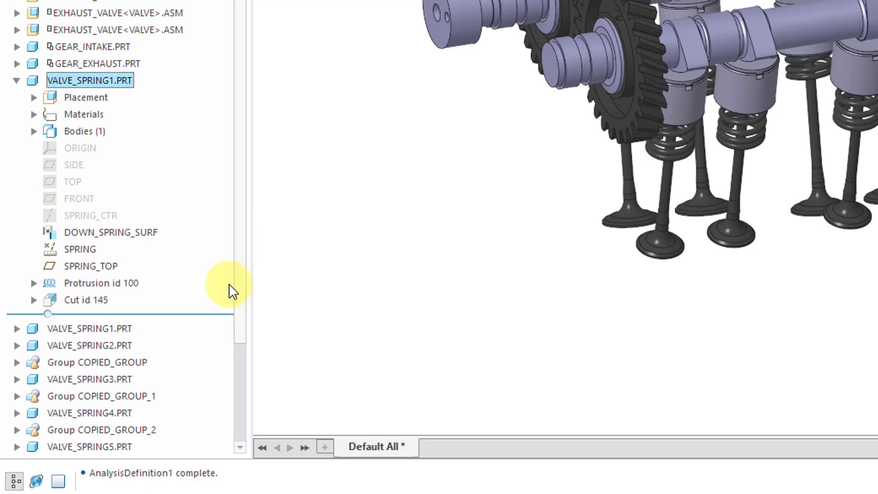
left_click_drag(237, 263, 219, 340)
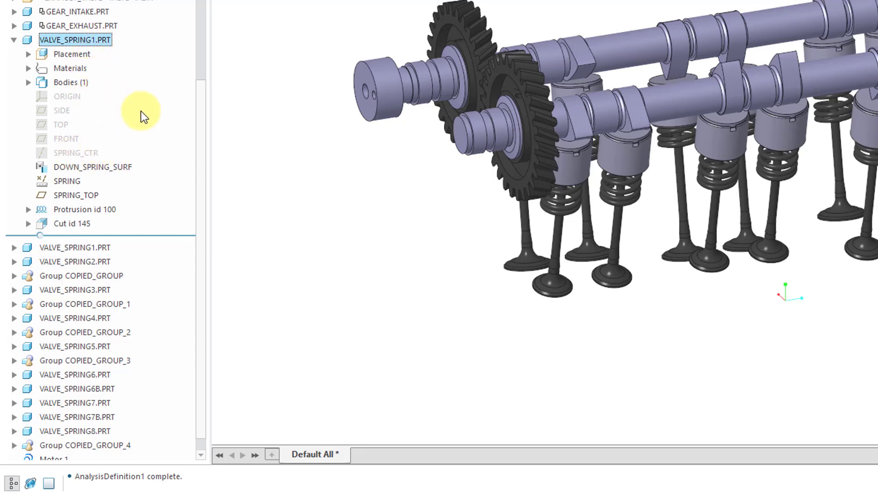
left_click(14, 40)
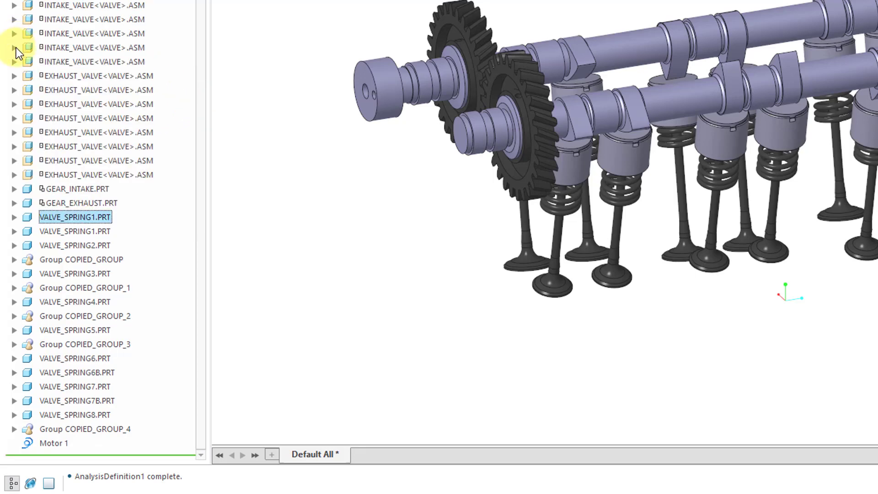
left_click(95, 430, "shift")
right_click(95, 430)
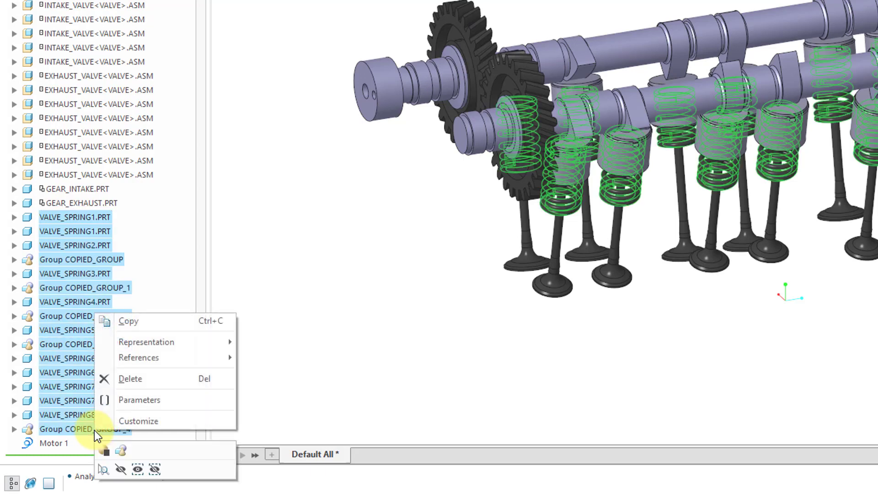
left_click(138, 379)
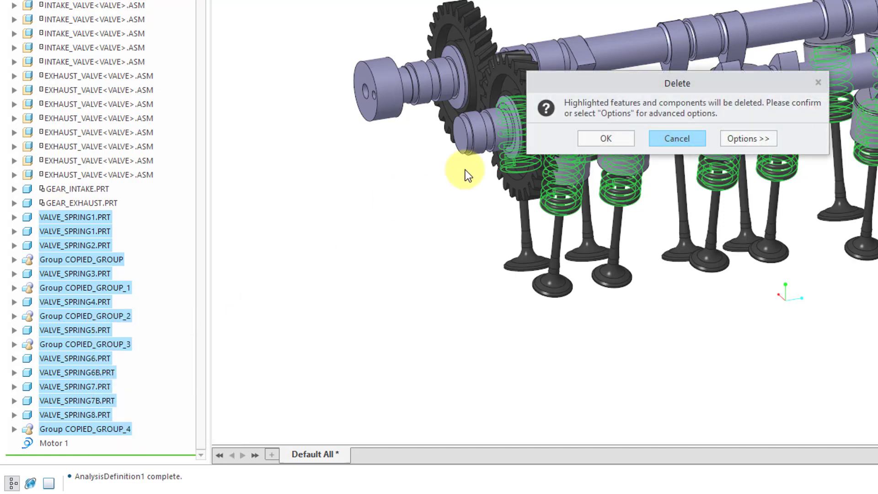
left_click(603, 138)
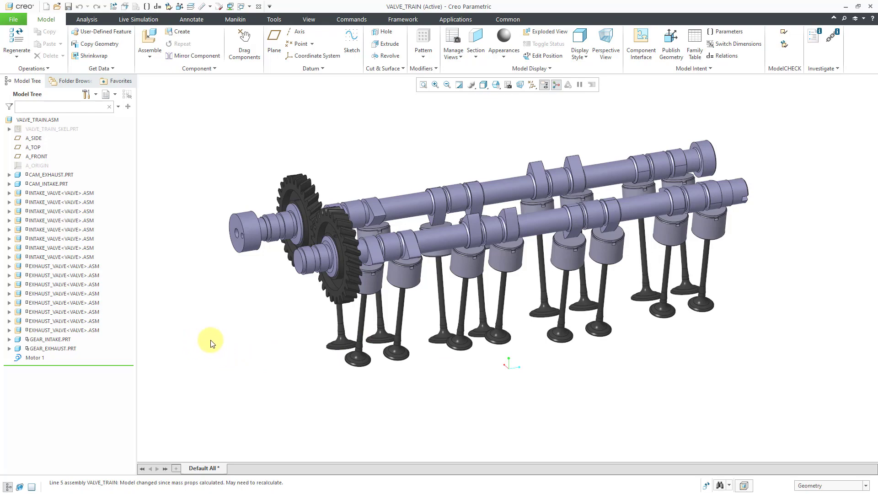
Step: Suppress every intake and exhaust valve subassembly except the first INTAKE_VALVE
mouse_move(367, 281)
middle_mouse_down()
mouse_move(389, 268)
mouse_move(453, 265)
mouse_move(482, 277)
mouse_move(487, 291)
middle_mouse_up()
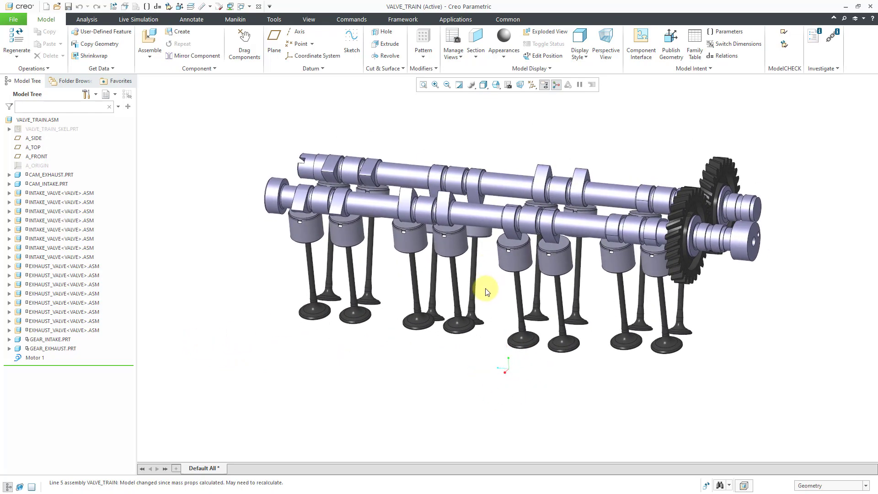
left_click(69, 202)
left_click(55, 332, "shift")
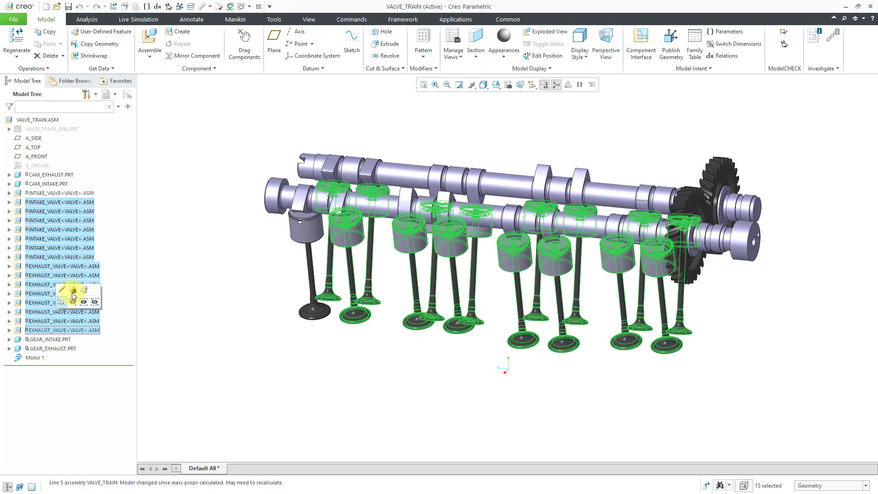
left_click(72, 302)
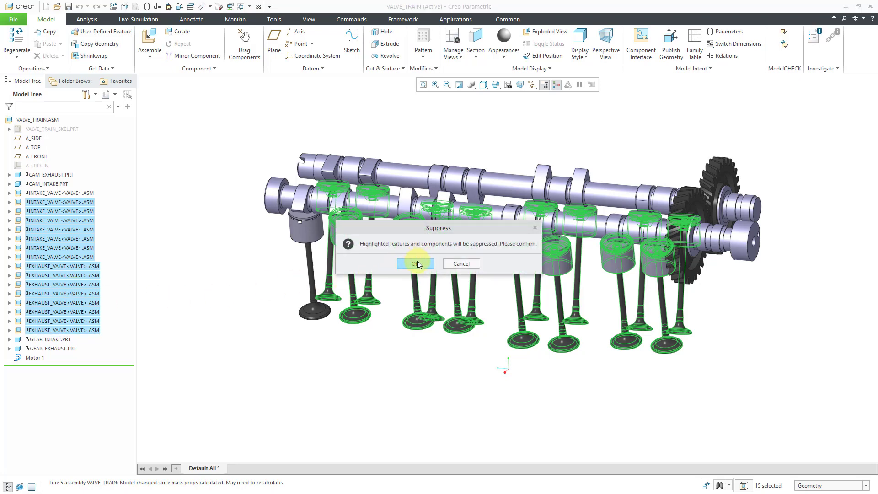
left_click(416, 264)
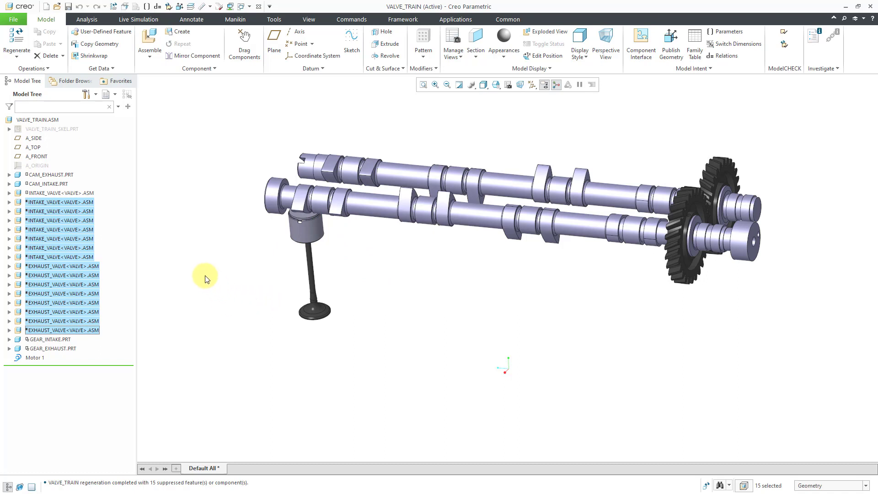
left_click(164, 256)
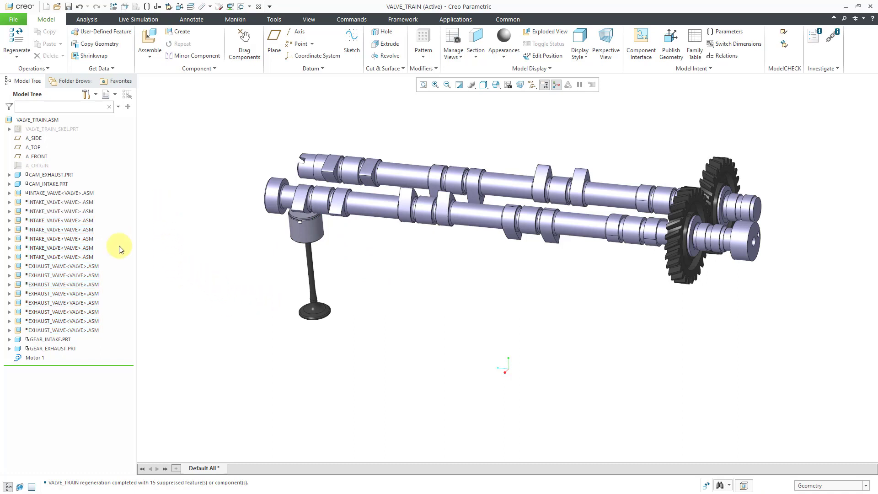
Step: Open the generic model VALVE.ASM of the remaining intake valve
left_click(455, 18)
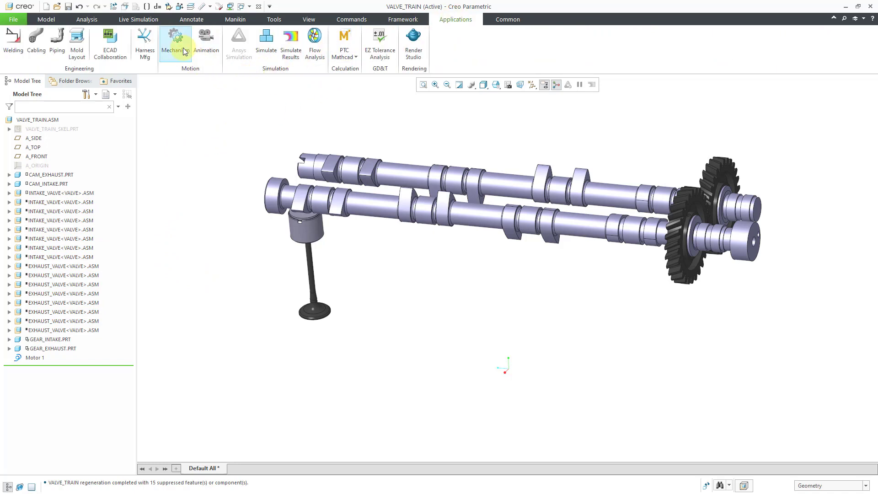
left_click(69, 194)
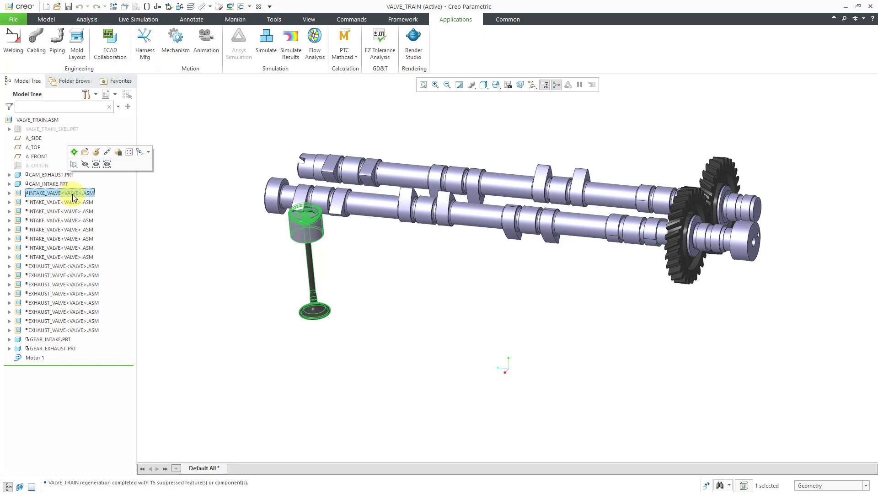
right_click(74, 197)
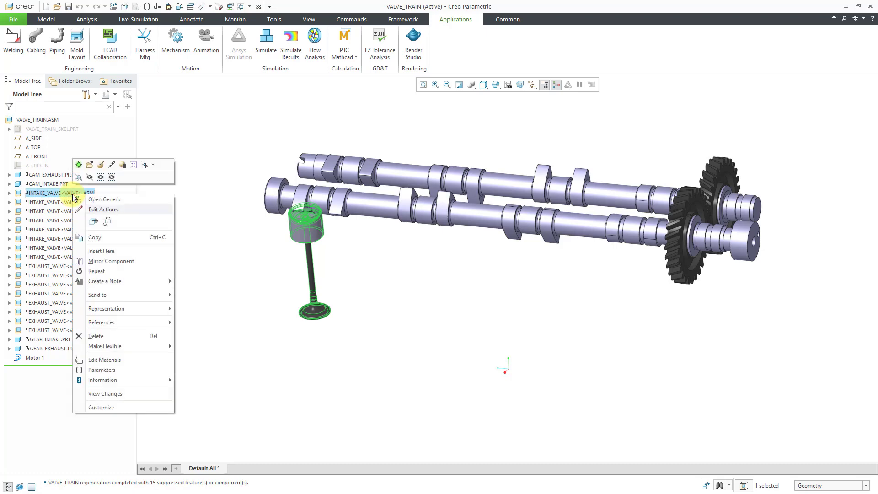
left_click(108, 199)
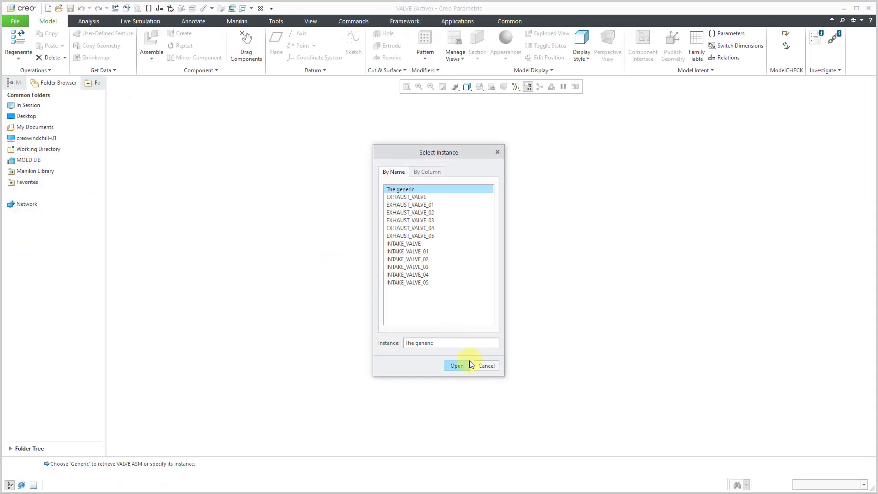
left_click(457, 366)
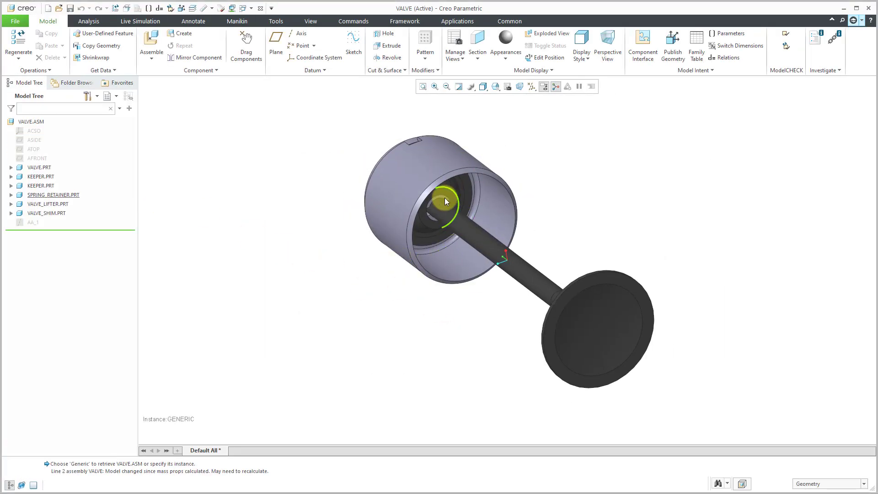
Step: Turn on the display of datum planes in the valve assembly
middle_click_drag(436, 233, 449, 276)
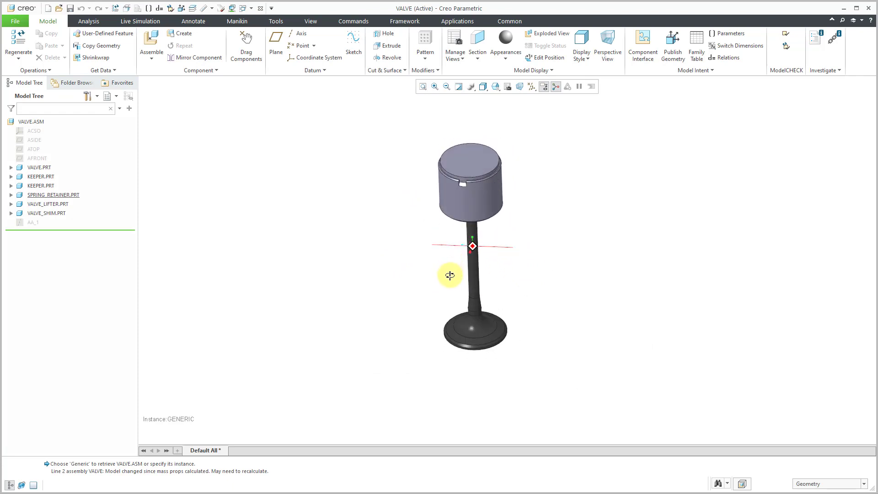
left_click(474, 143)
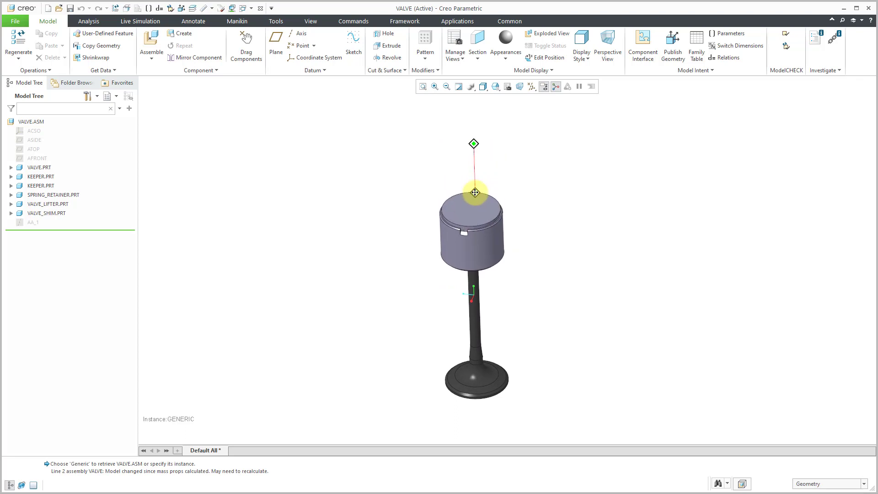
middle_click_drag(474, 143, 472, 231, "ctrl")
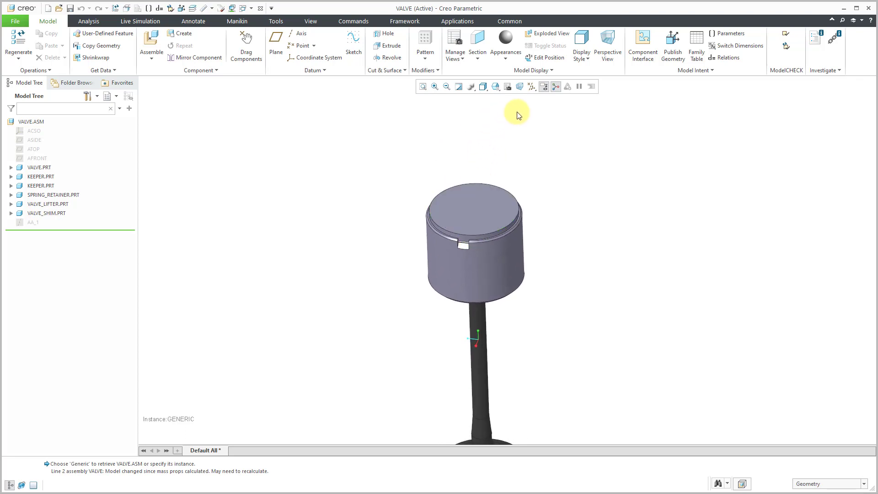
left_click(531, 86)
left_click(559, 138)
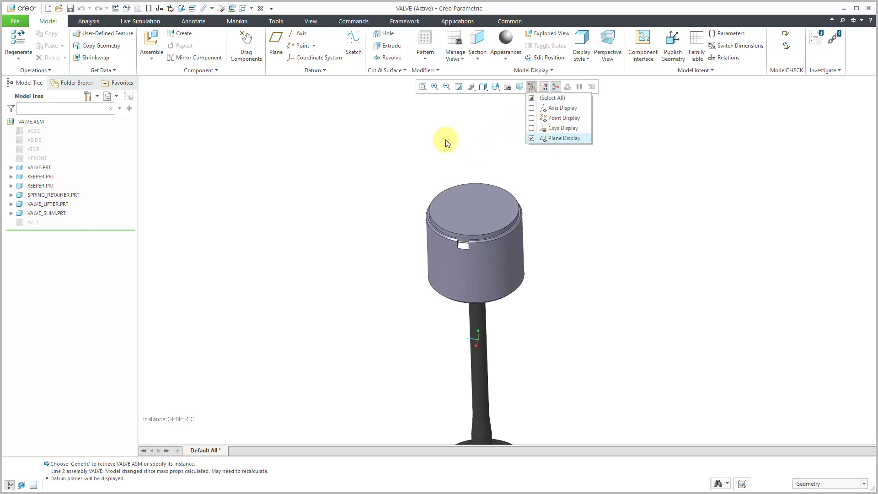
Step: Show the hidden DEF_DTM layer so the default datum planes such as ASIDE are unhidden
left_click(36, 140)
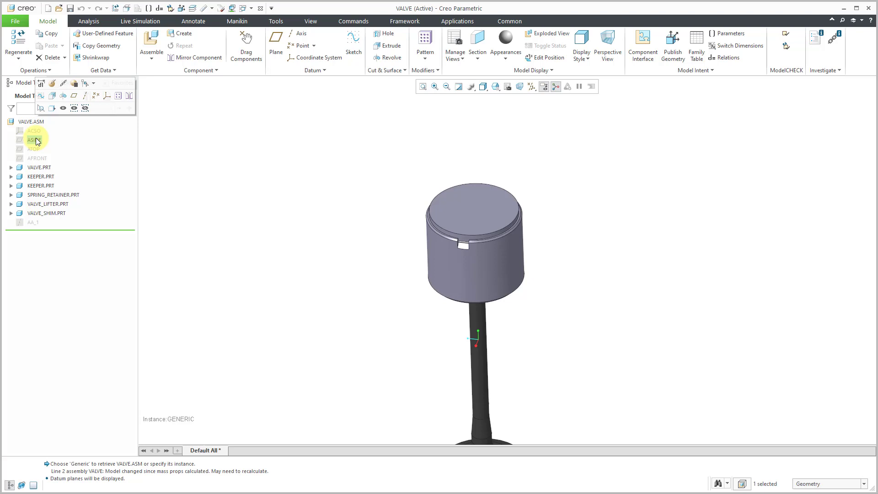
left_click(193, 9)
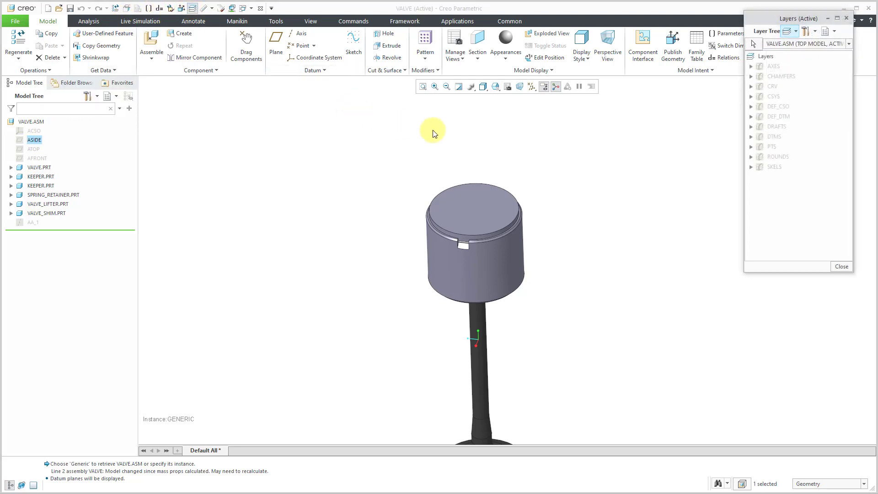
right_click(785, 116)
left_click(810, 141)
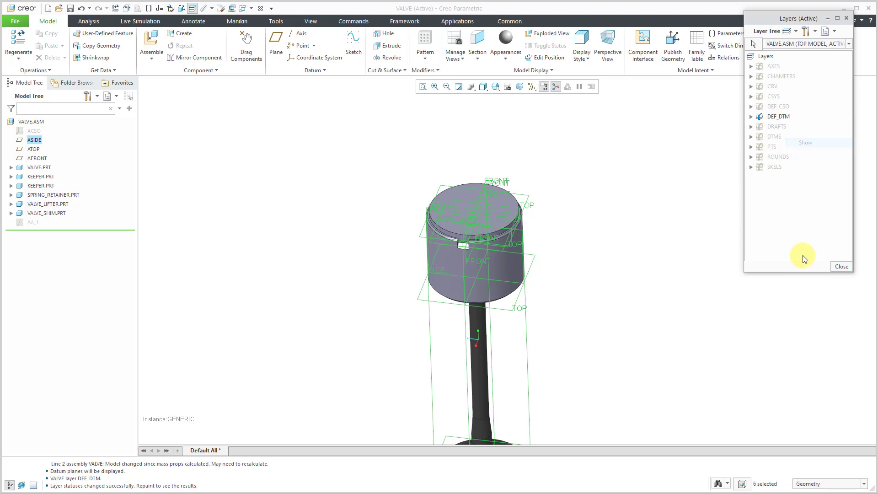
left_click(841, 269)
Step: Hide the DEF_DTM layer in VALVE.PRT, VALVE_LIFTER.PRT and VALVE_SHIM.PRT
scroll(518, 231, "up", 3)
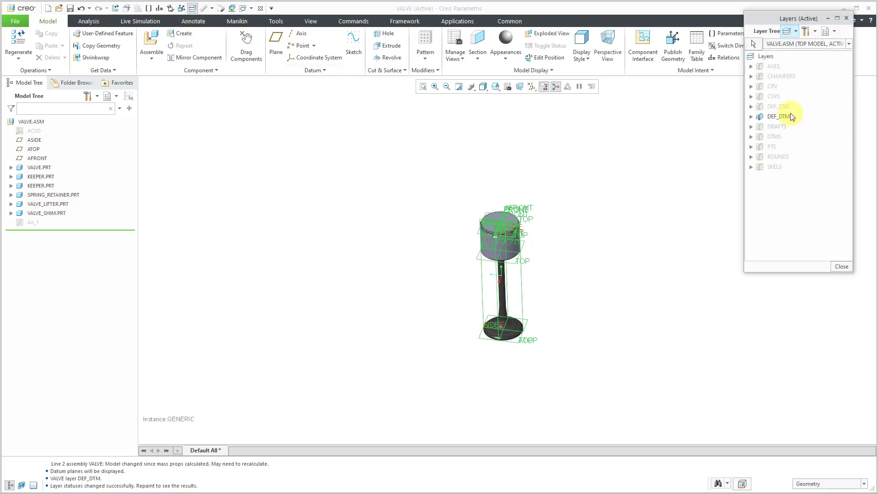
left_click(751, 118)
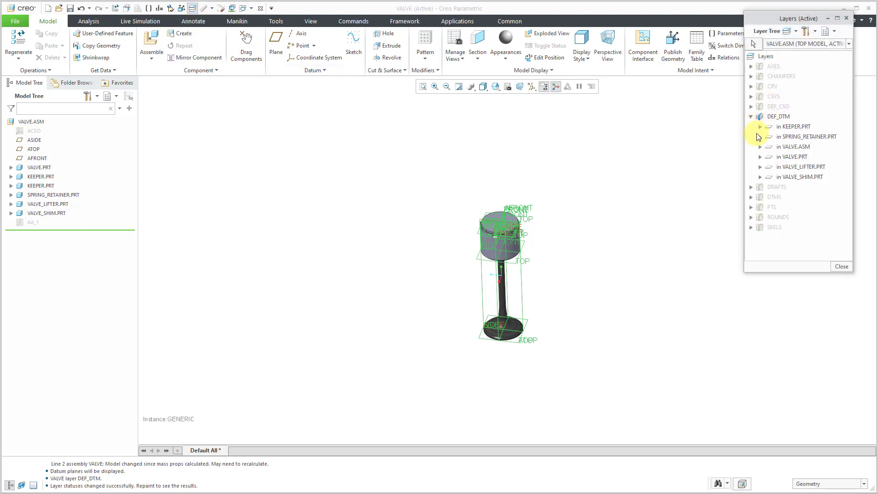
left_click(800, 157)
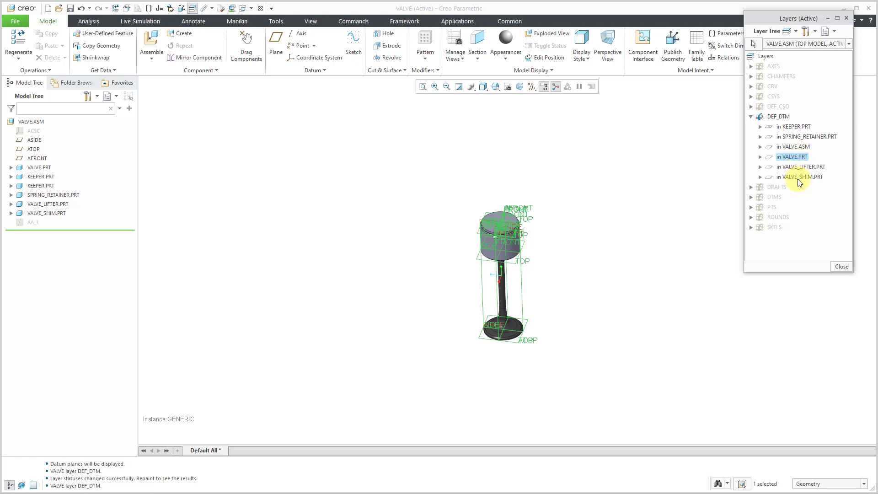
left_click(800, 178, "shift")
right_click(798, 177)
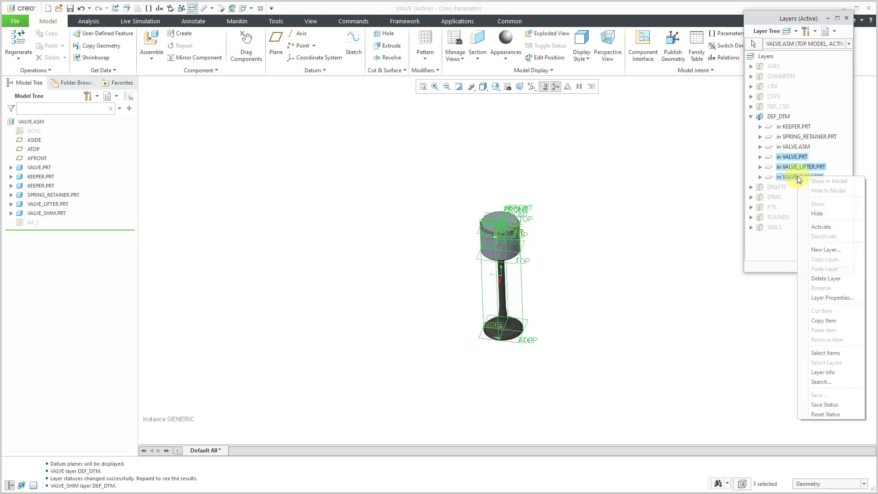
left_click(817, 213)
Step: Hide the DEF_DTM layer in SPRING_RETAINER.PRT and KEEPER.PRT, then close the layers list and repaint the view
left_click(808, 137)
left_click(805, 128, "shift")
right_click(805, 128)
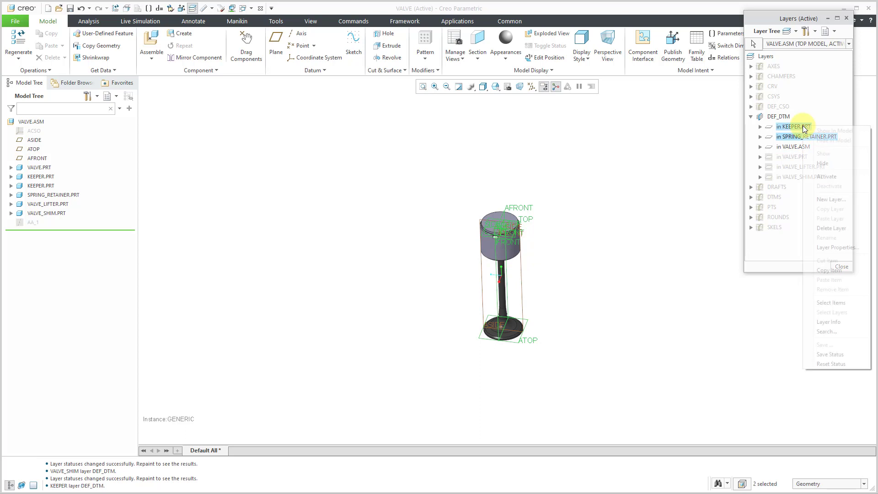
left_click(822, 163)
left_click(829, 265)
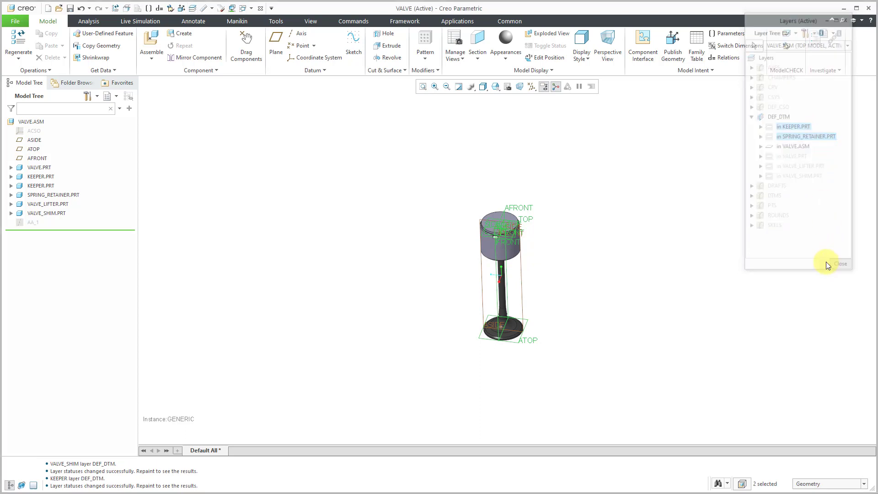
left_click(458, 87)
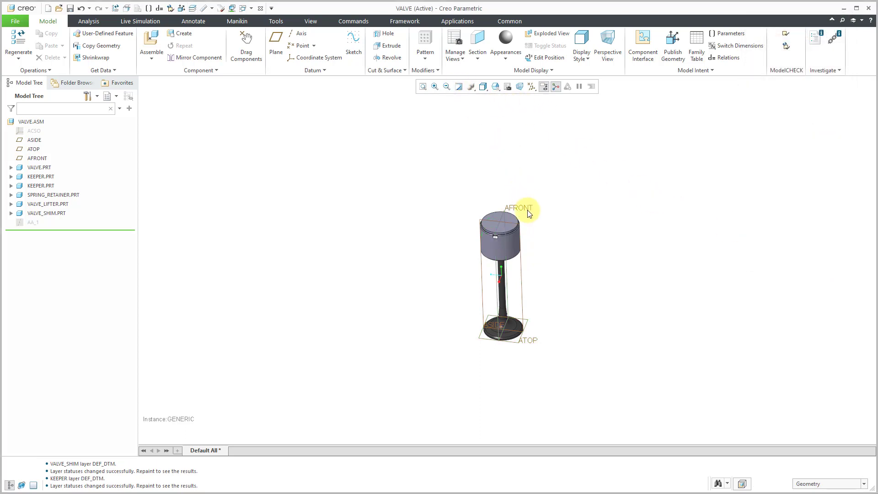
Step: Place a datum point where the left half of the top face's circular edge meets plane ASIDE, and name it 1
left_click(504, 215)
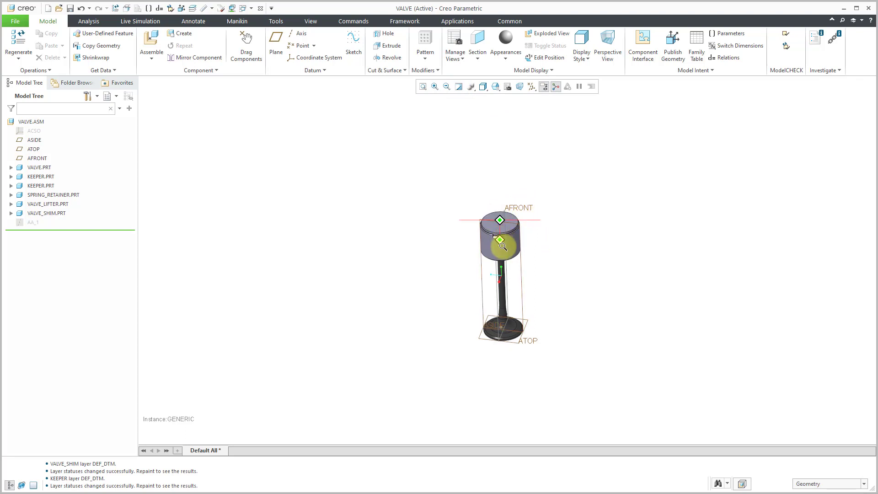
middle_click_drag(503, 247, 523, 277, "ctrl")
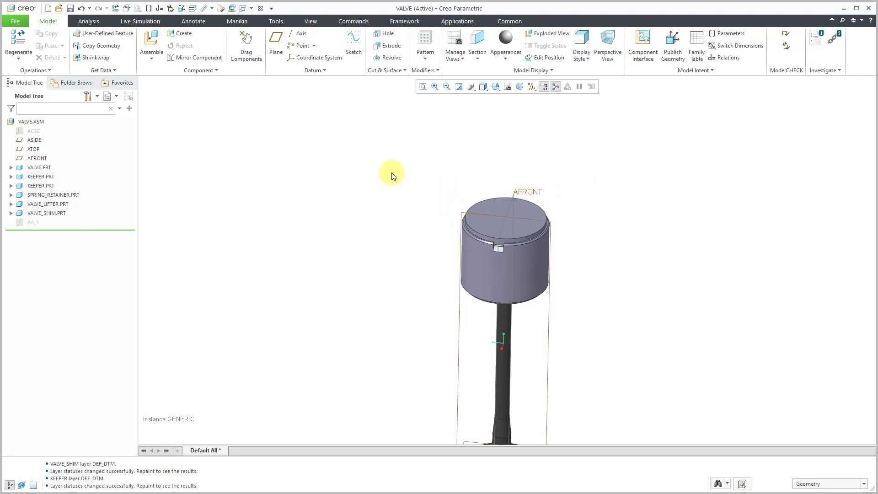
left_click(298, 47)
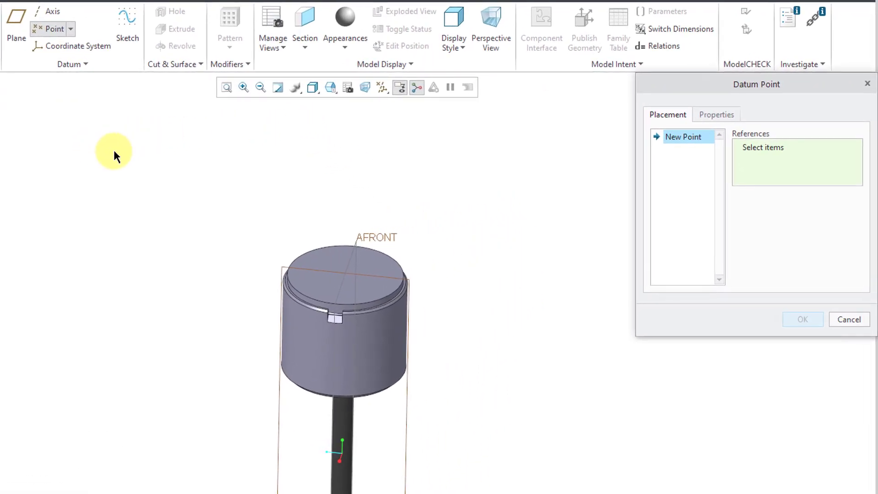
left_click(297, 257)
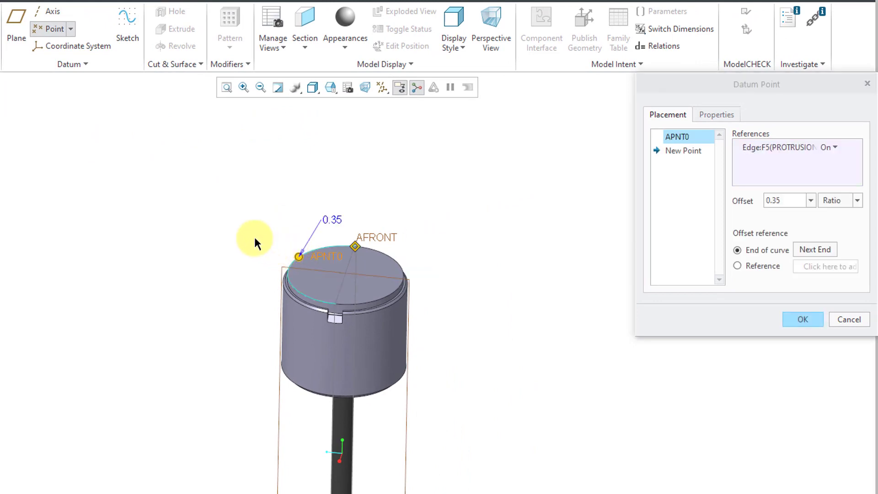
left_click(273, 264, "ctrl")
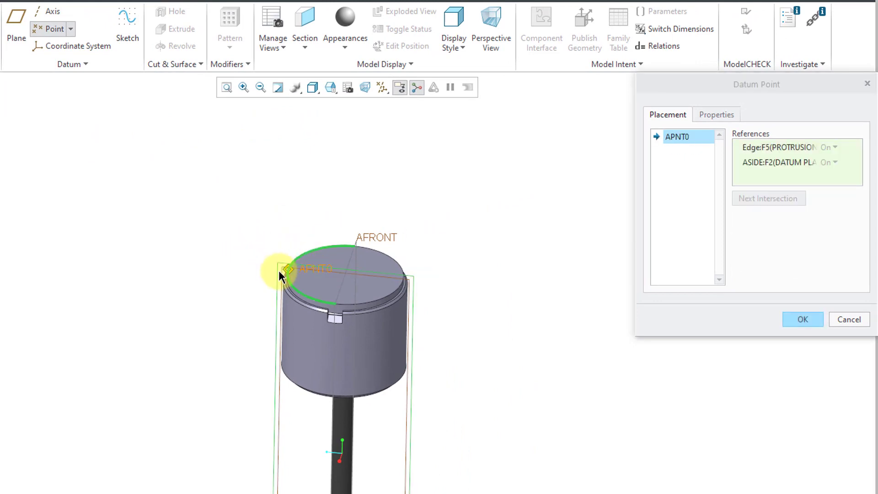
right_click(681, 136)
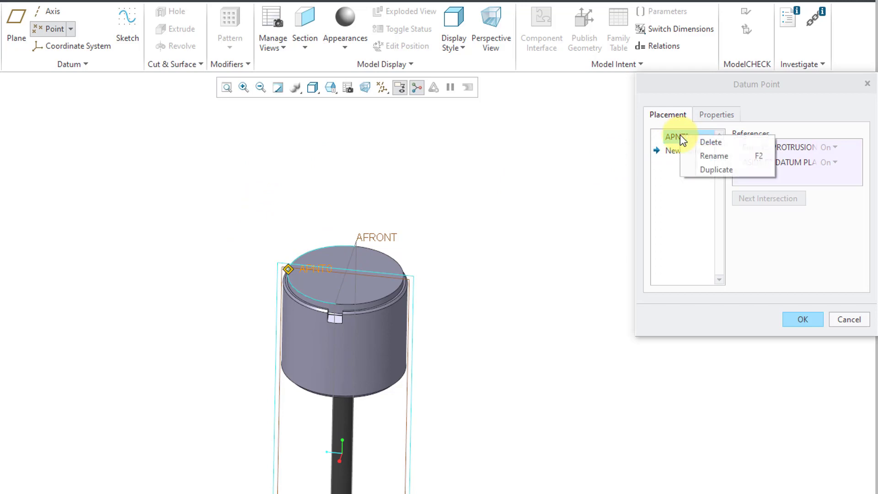
left_click(707, 155)
type("1")
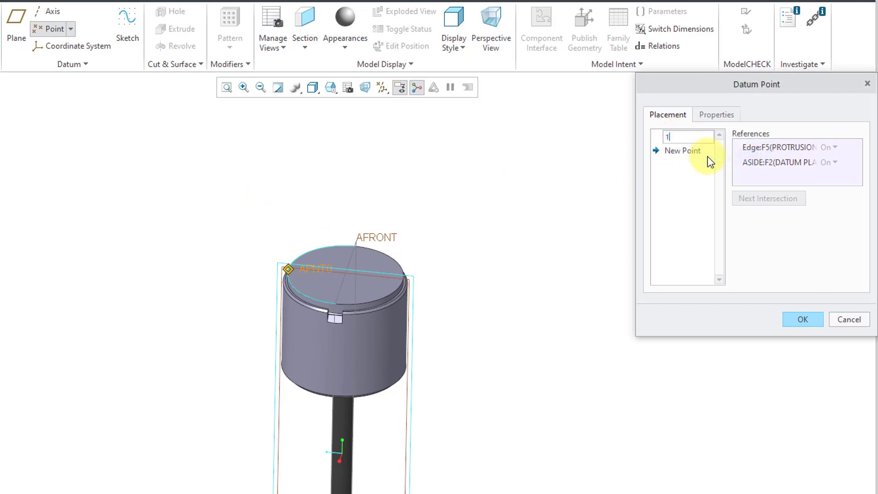
key("Return")
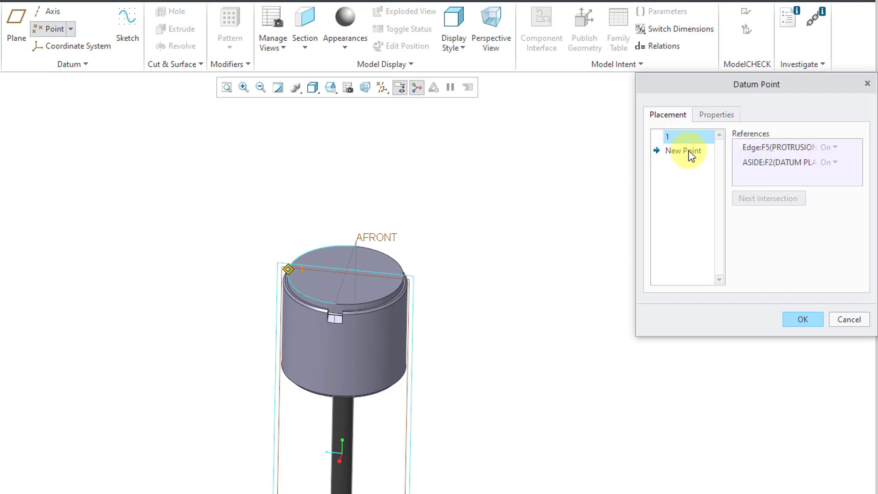
Step: Add a second point where the right half of the top circular edge meets plane ASIDE, and name it 2
left_click(691, 154)
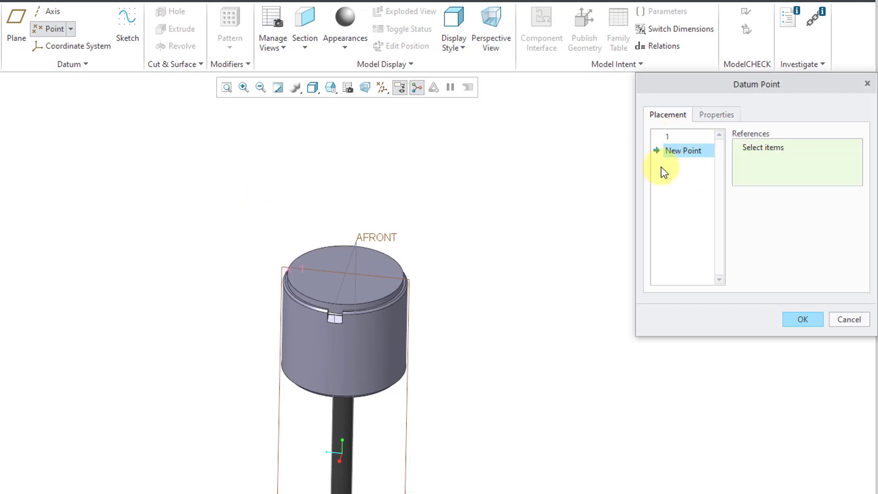
left_click(401, 287)
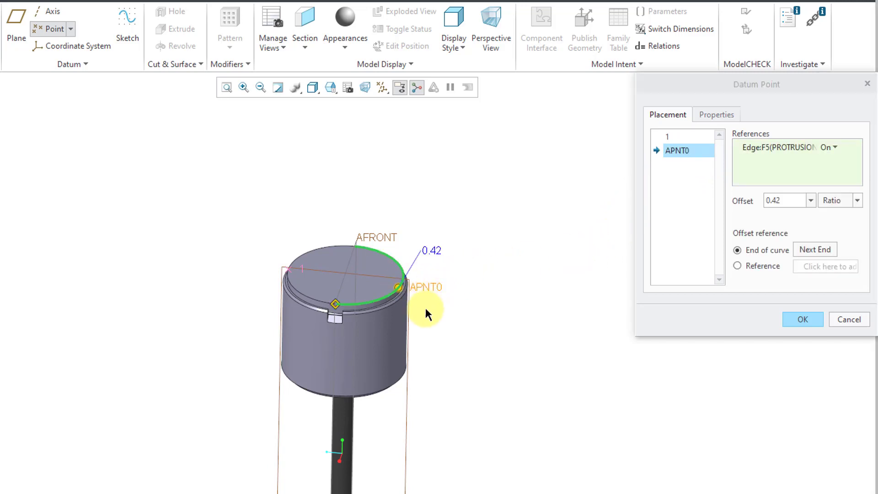
left_click(410, 379, "ctrl")
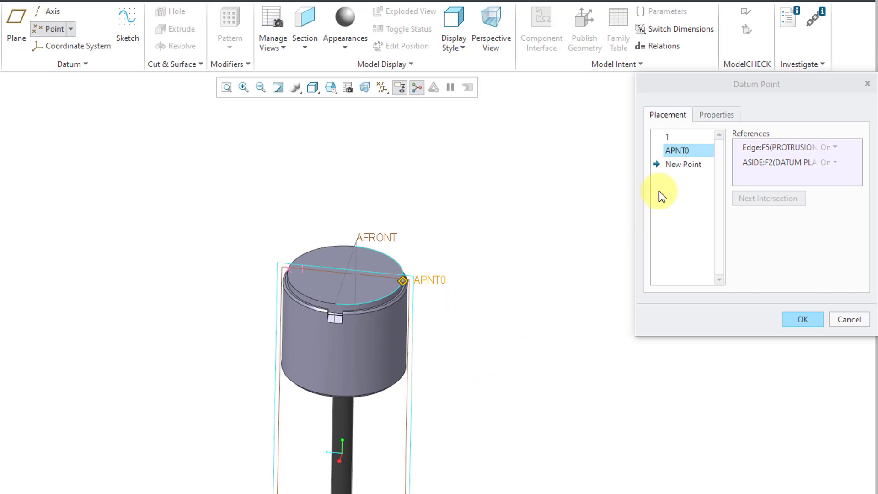
right_click(684, 150)
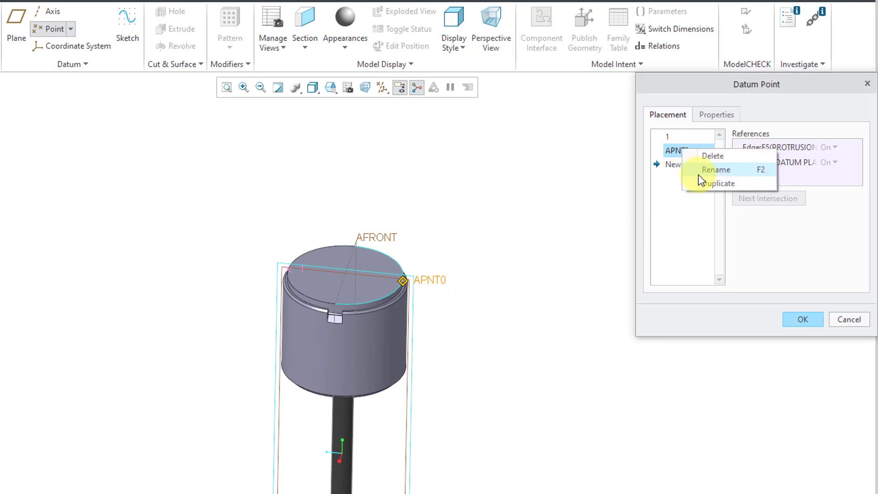
left_click(698, 174)
type("2")
key("Return")
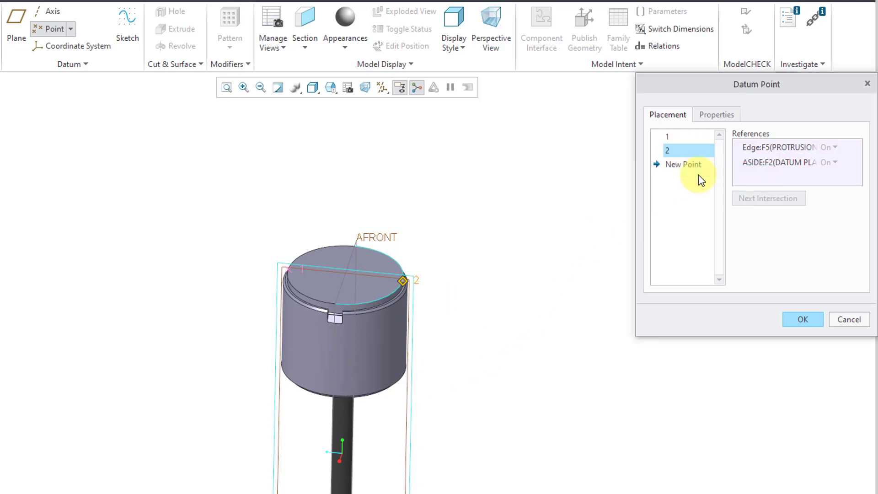
Step: Add a third point where plane AFRONT meets the rear of the top circular edge, and name it 3
left_click(691, 168)
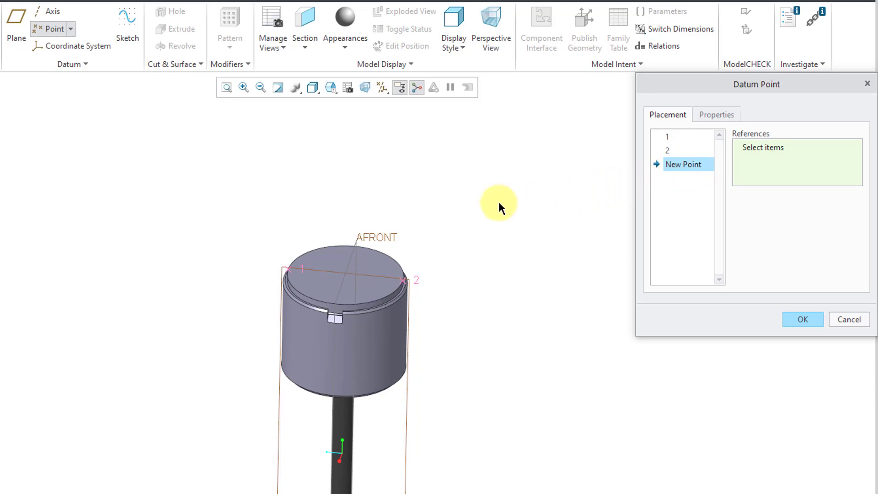
left_click(383, 233)
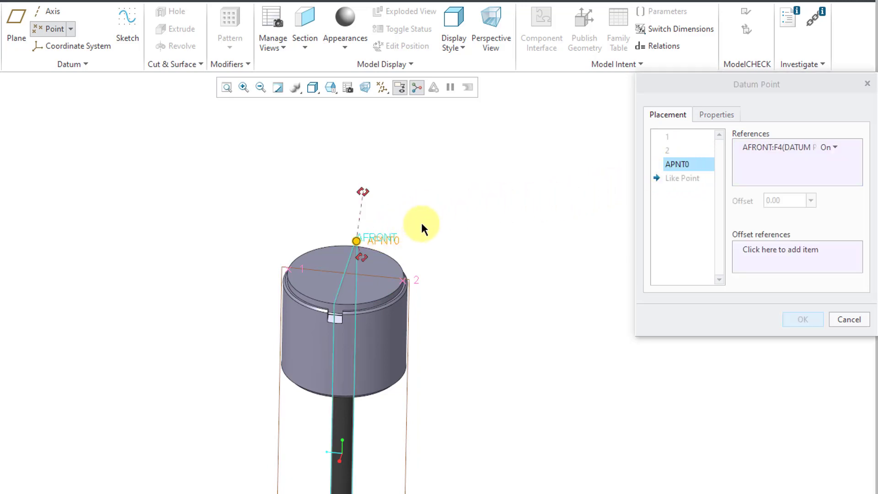
left_click(369, 247, "ctrl")
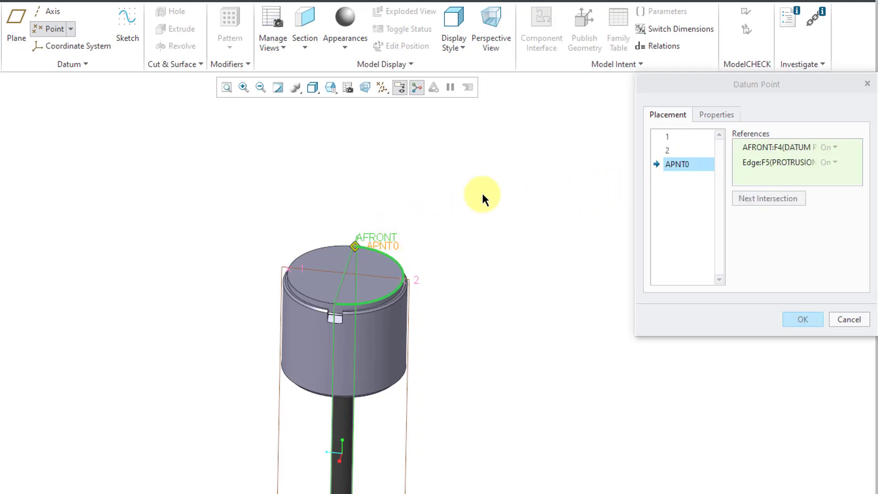
middle_click(503, 187)
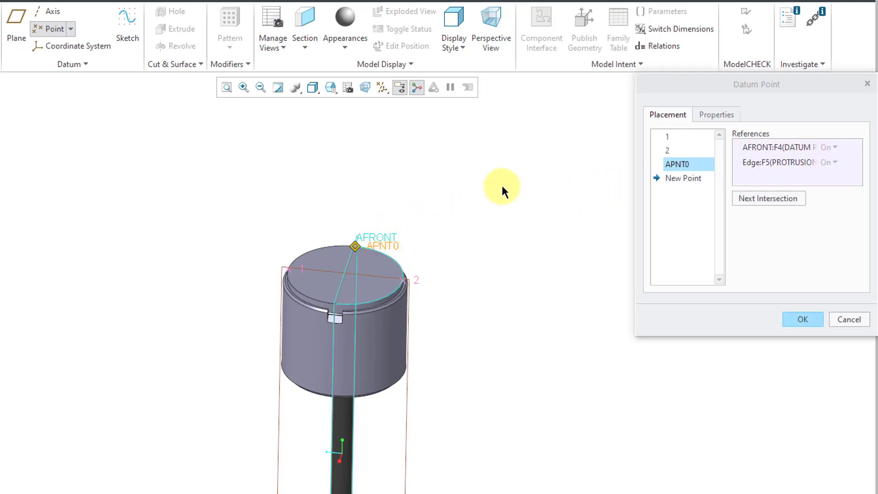
right_click(670, 163)
left_click(703, 183)
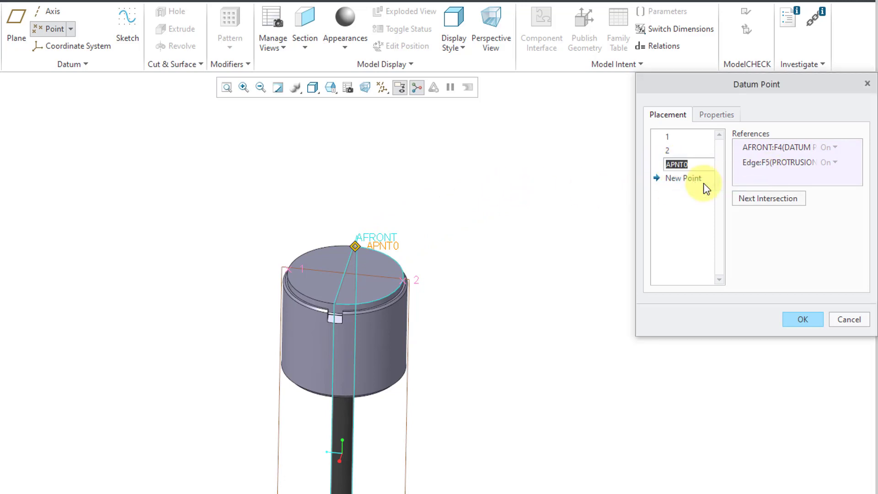
type("3")
key("Return")
Step: Add point 4 where plane AFRONT meets the top circular edge near the notch, and finish the datum point feature
left_click(696, 178)
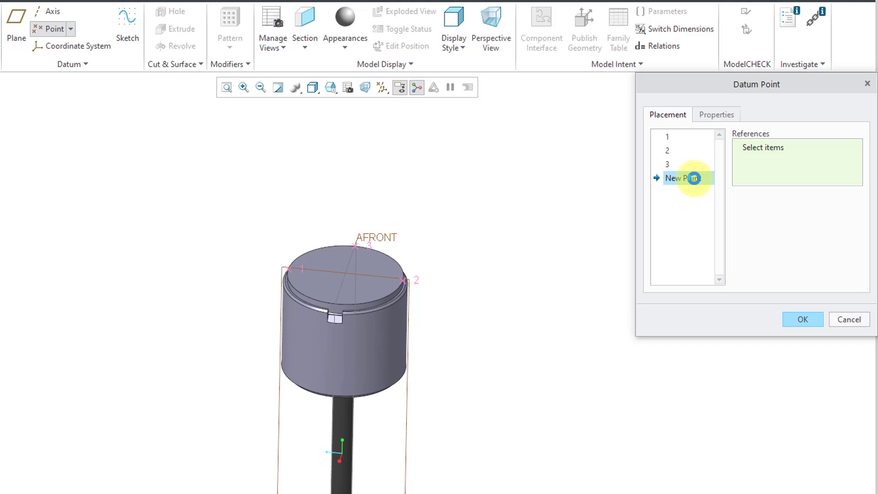
left_click(385, 239)
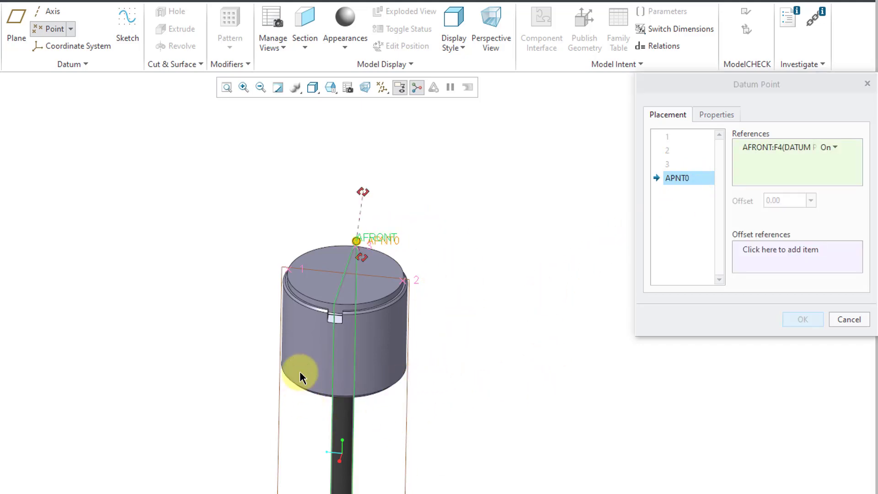
left_click(344, 303, "ctrl")
middle_click(453, 334)
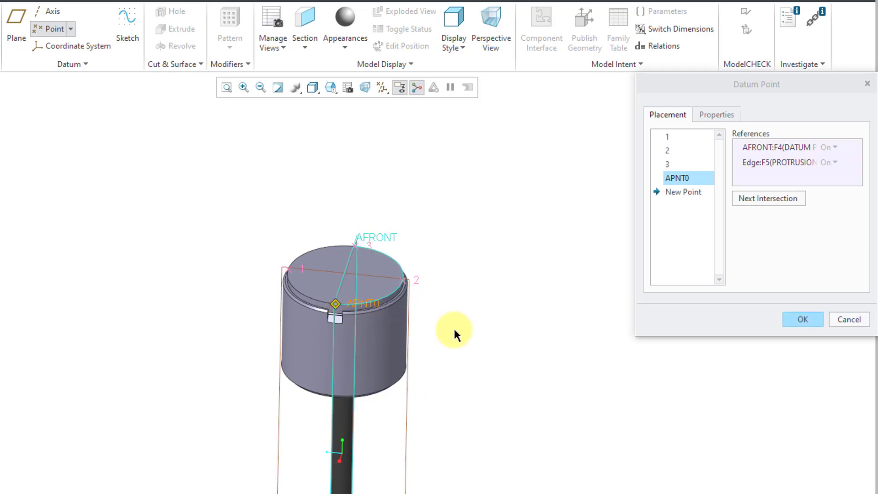
right_click(684, 180)
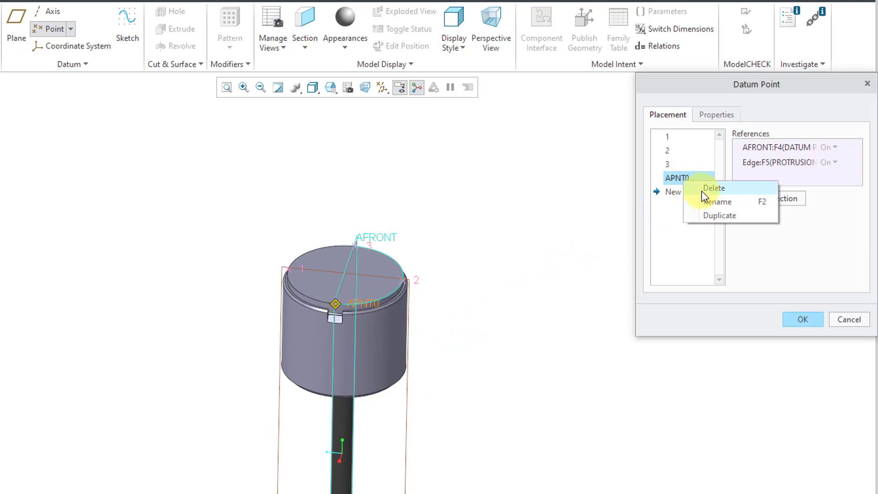
left_click(710, 202)
type("4")
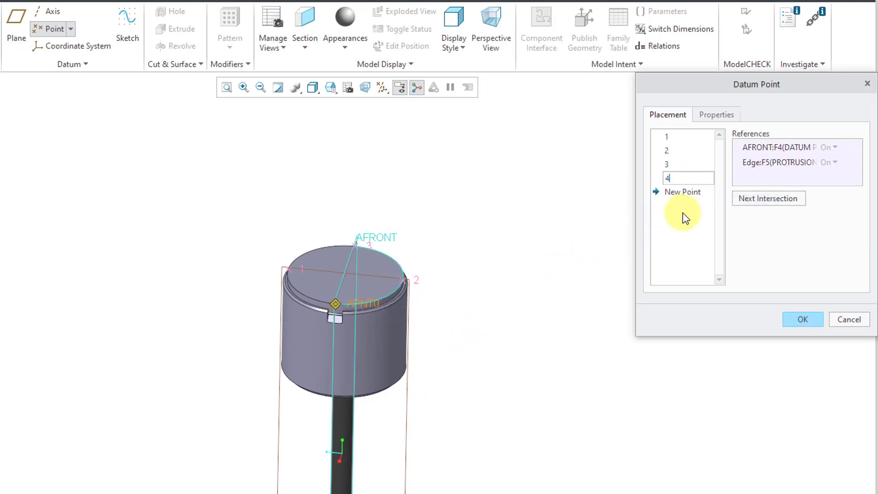
key("Return")
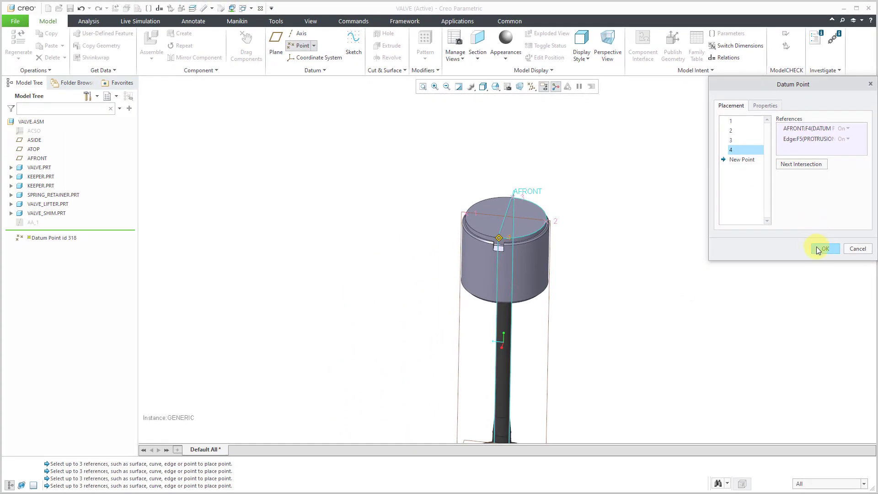
left_click(818, 250)
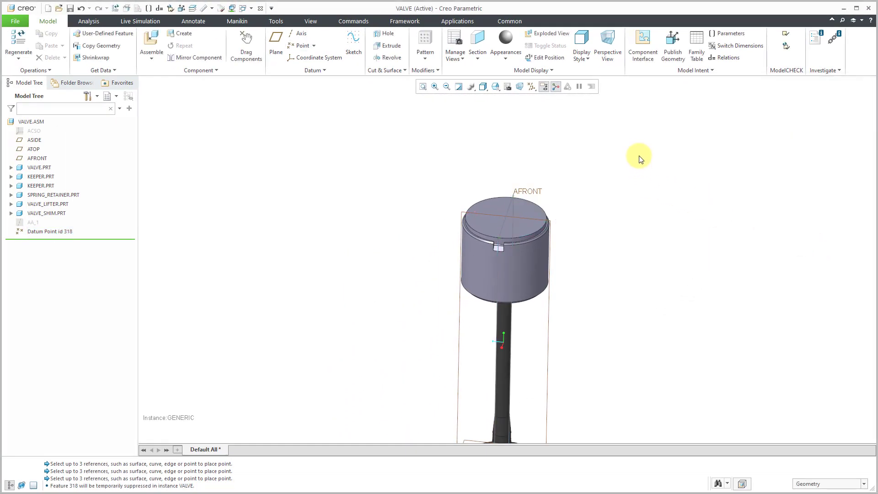
Step: Verify all exhaust and intake valve instances in the VALVE family table and review their verification status
left_click(697, 45)
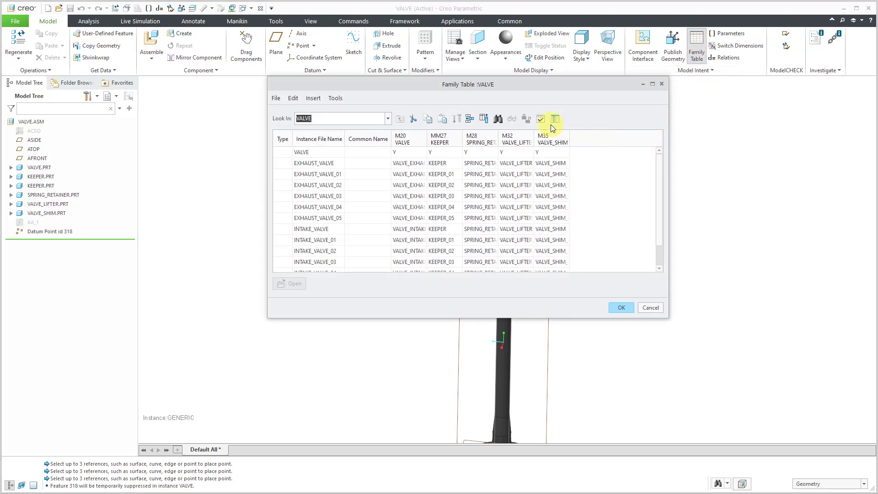
left_click(541, 119)
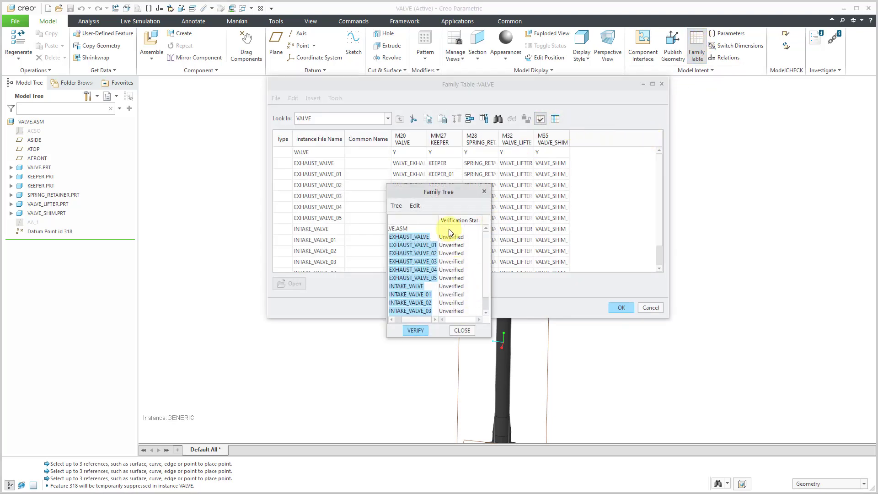
left_click(426, 332)
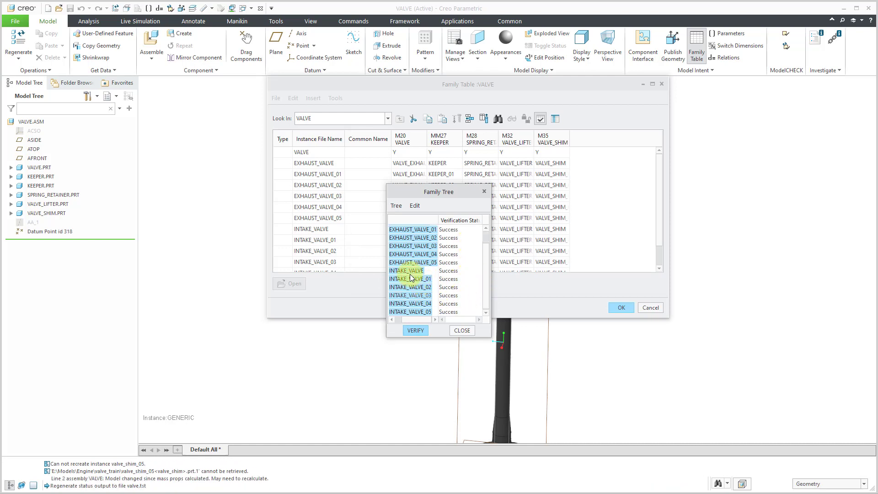
left_click_drag(421, 319, 408, 321)
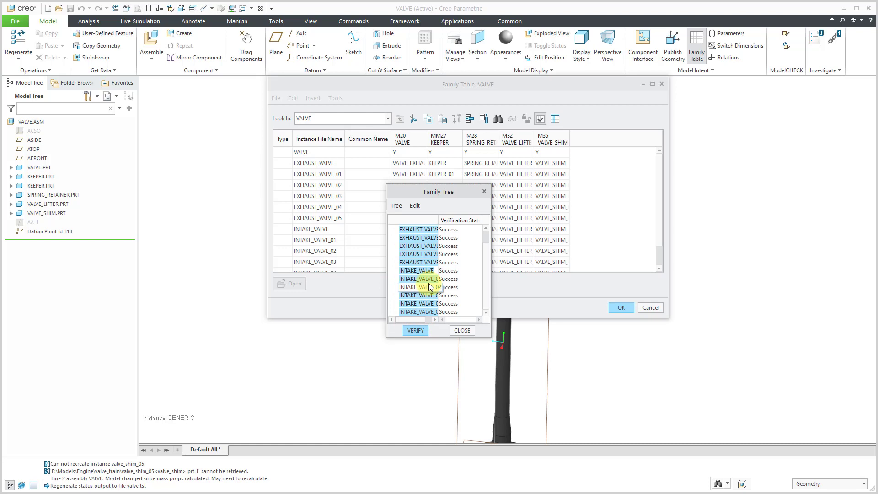
left_click_drag(485, 273, 484, 257)
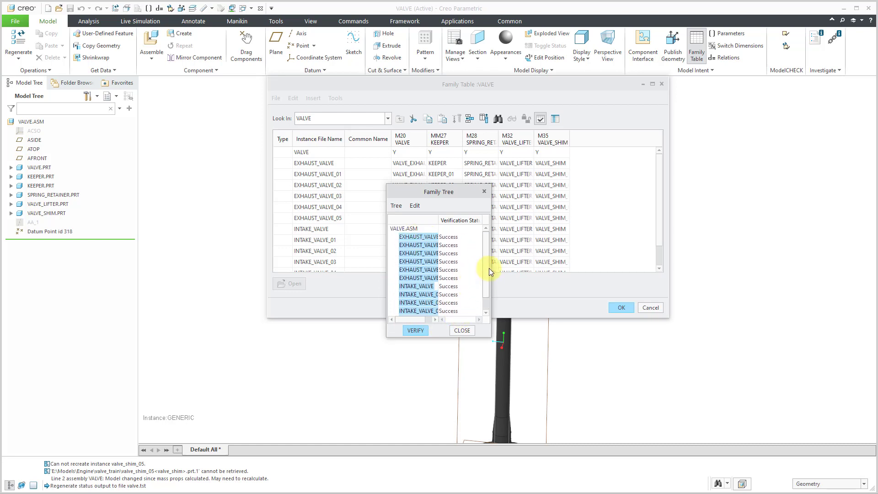
scroll(484, 266, "down", 2)
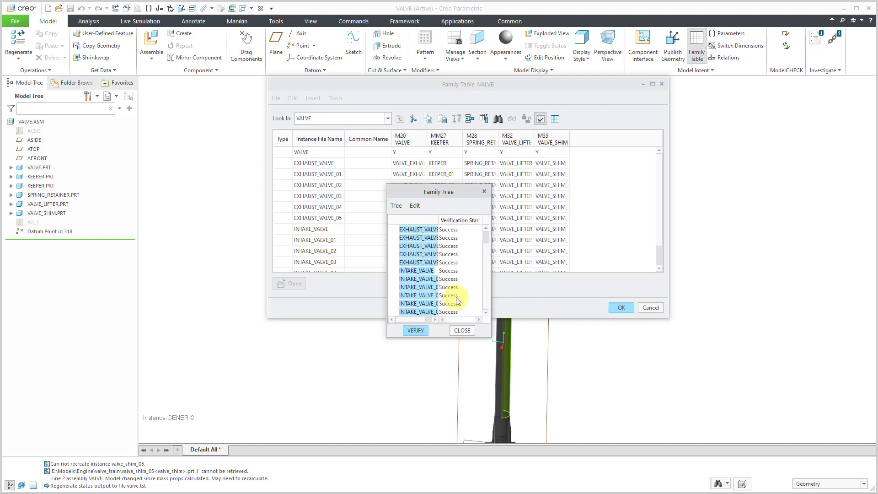
left_click(462, 329)
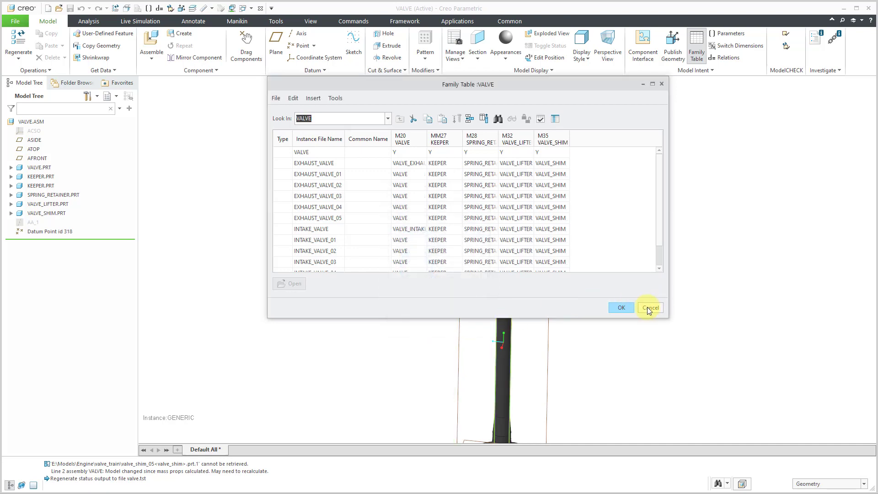
Step: Accept the family table, then hide the datum planes and show the datum points in the valve assembly
left_click(621, 308)
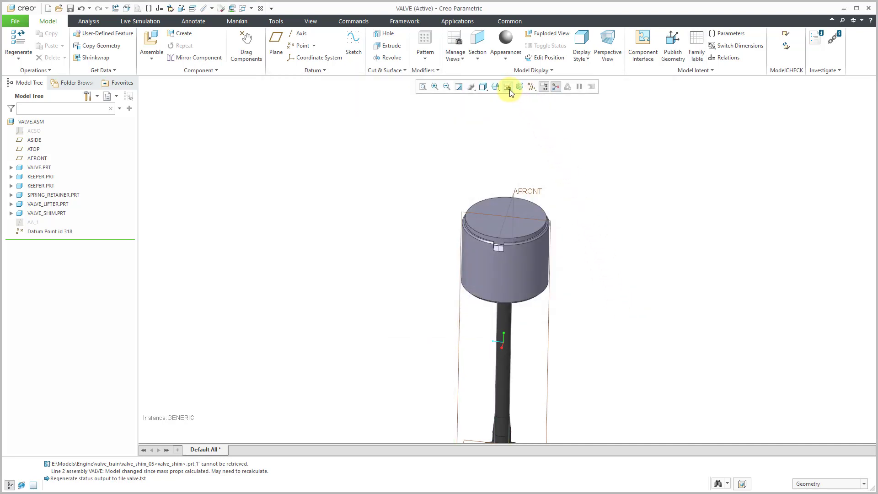
left_click(529, 87)
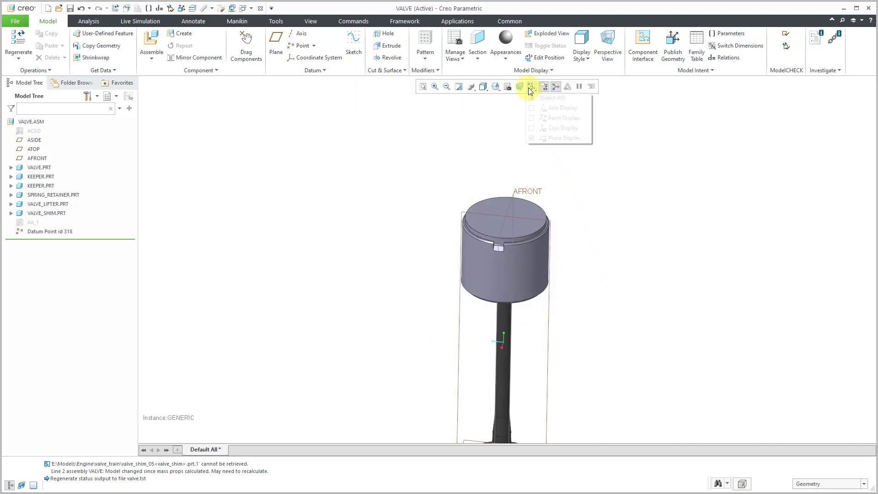
left_click(569, 138)
left_click(568, 119)
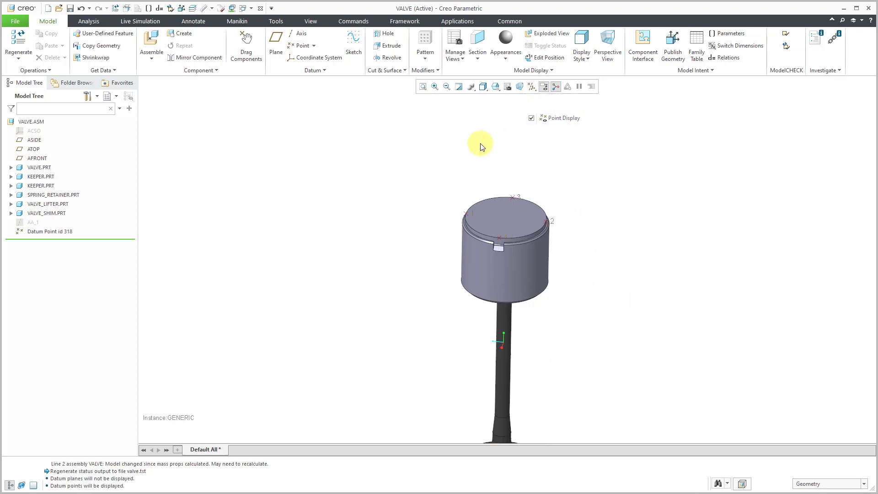
Step: Close the valve assembly to return to VALVE_TRAIN.ASM and open the Mechanism application
left_click(260, 8)
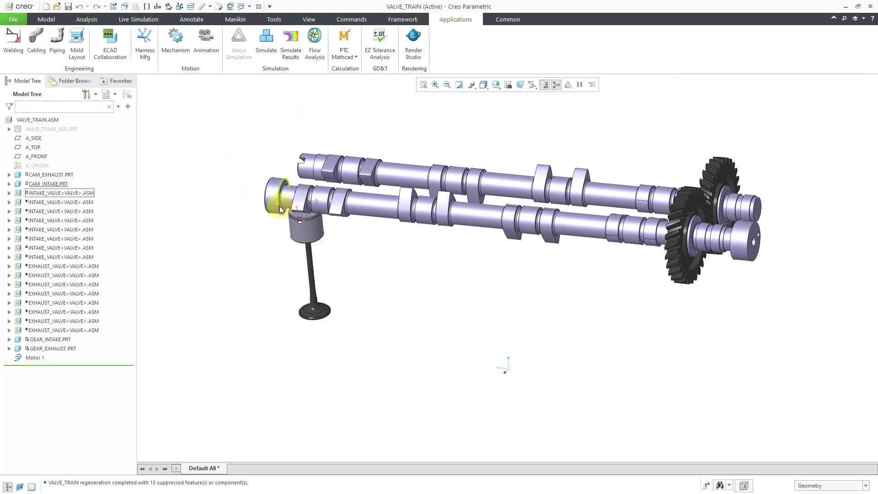
middle_click_drag(280, 210, 315, 285, "ctrl")
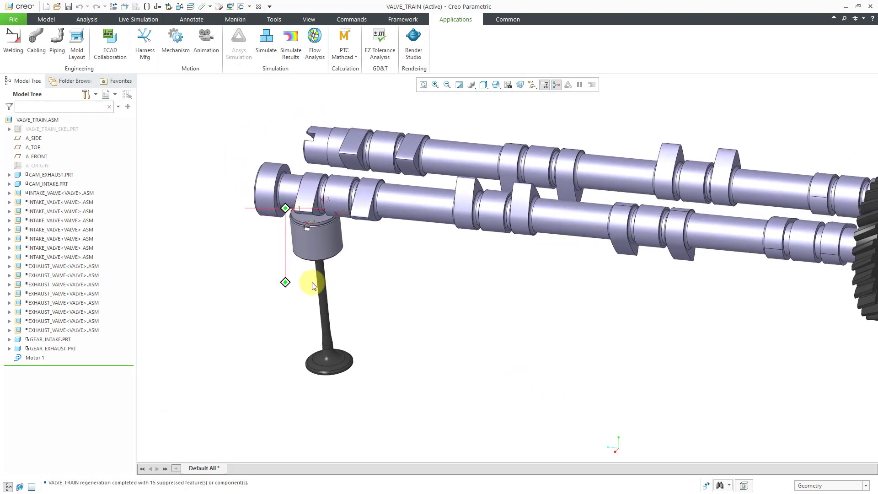
left_click(182, 53)
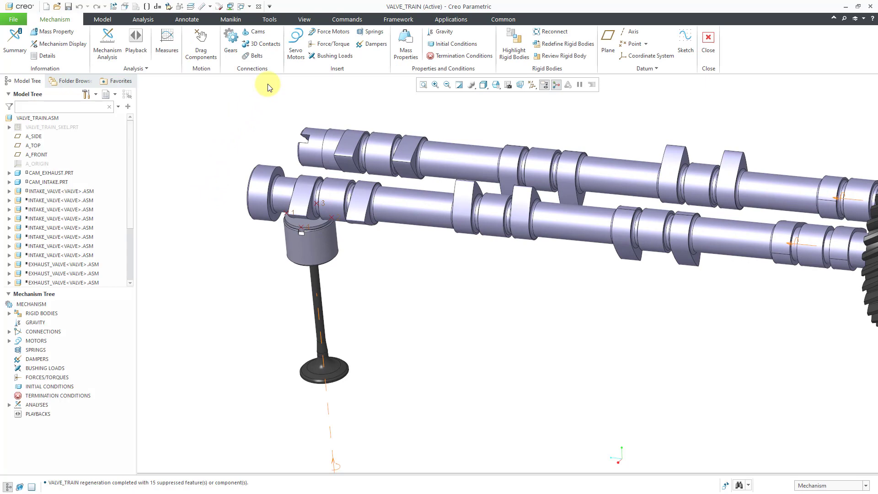
Step: Start a cam-follower connection and use Autoselect to set the intake cam lobe above the valve as Cam 1
left_click(261, 36)
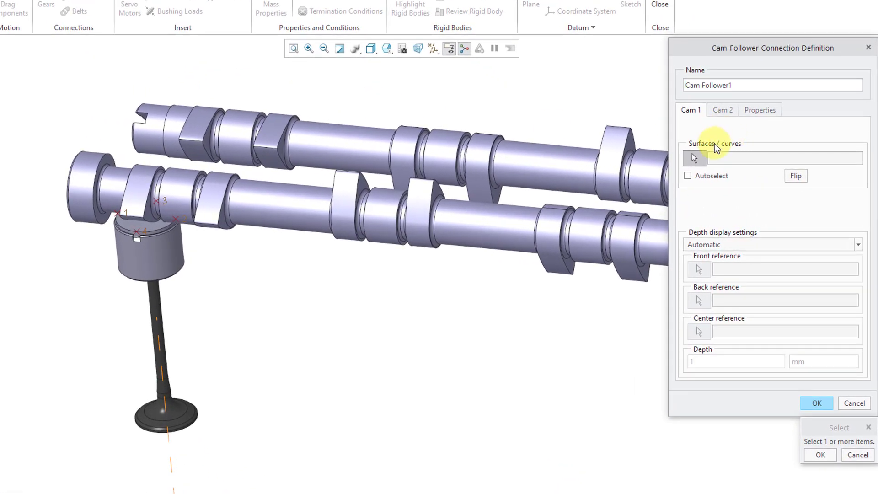
left_click(707, 179)
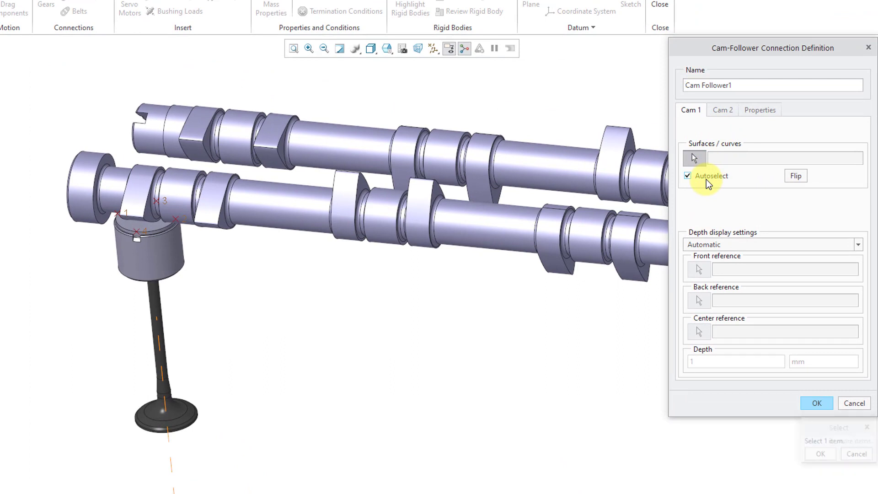
left_click(142, 181)
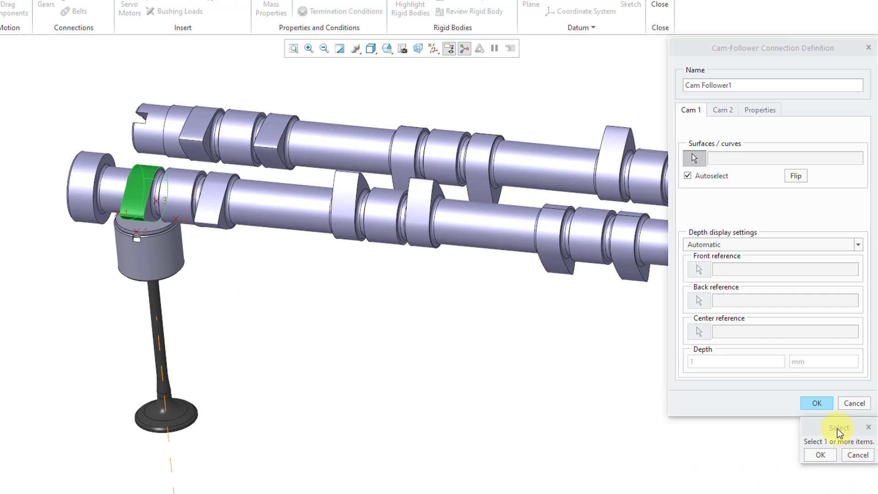
middle_click(267, 287)
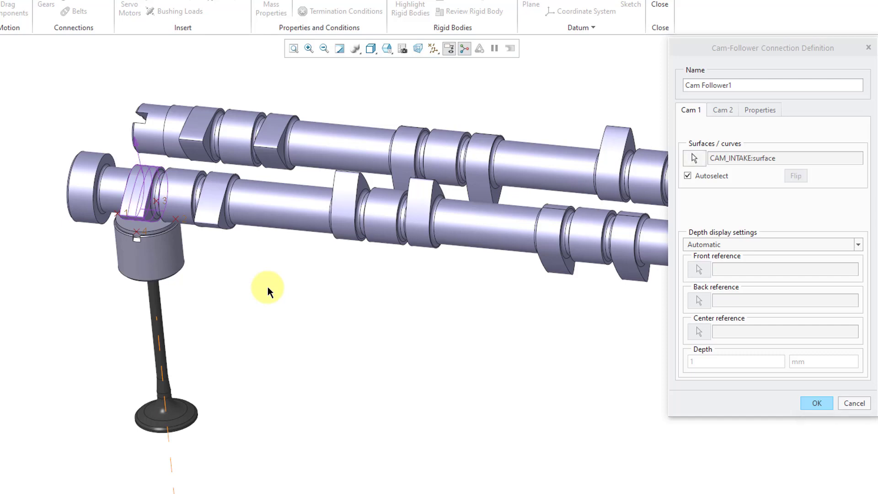
Step: Set the flat top surface of the valve shim as Cam 2 of the cam-follower connection
left_click(719, 111)
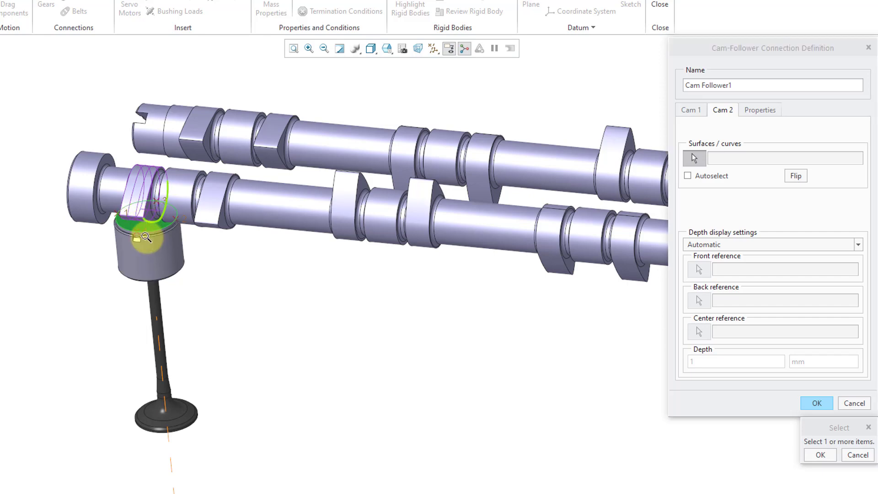
middle_click_drag(145, 237, 176, 341, "ctrl")
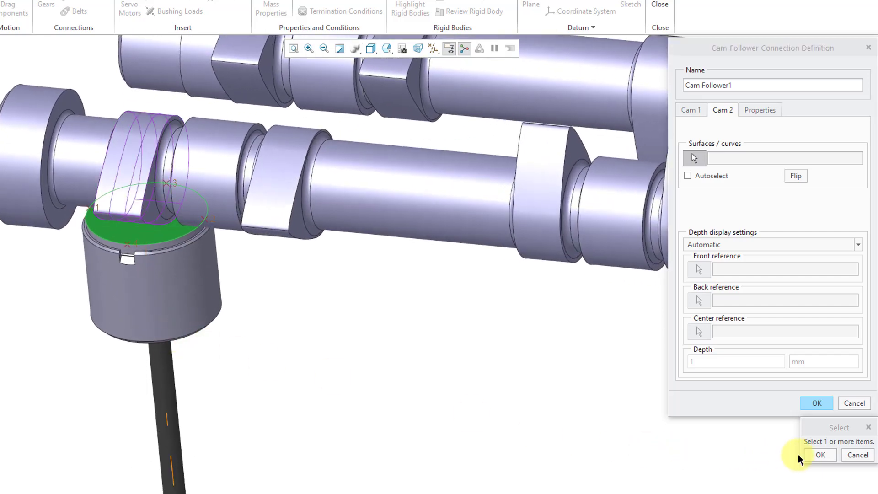
left_click(819, 455)
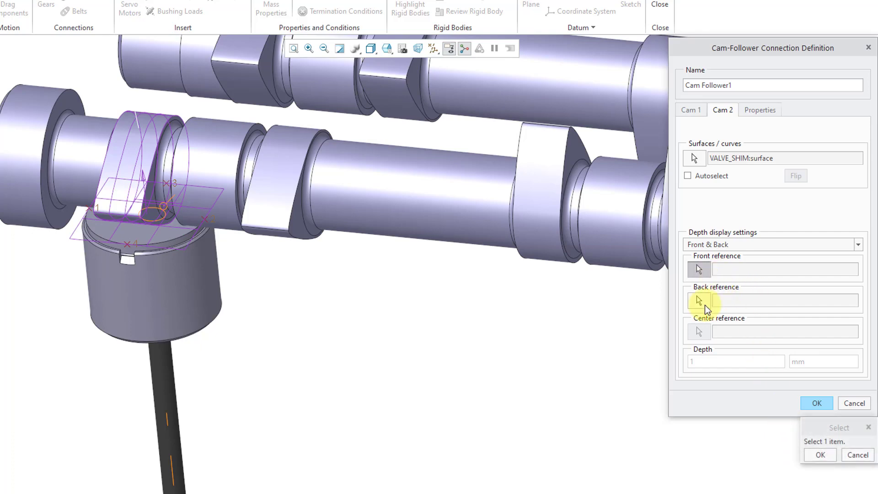
Step: Set intake valve points 1 and 2 as the Front & Back depth references for Cam 2, and finish the connection with liftoff disabled
left_click(746, 245)
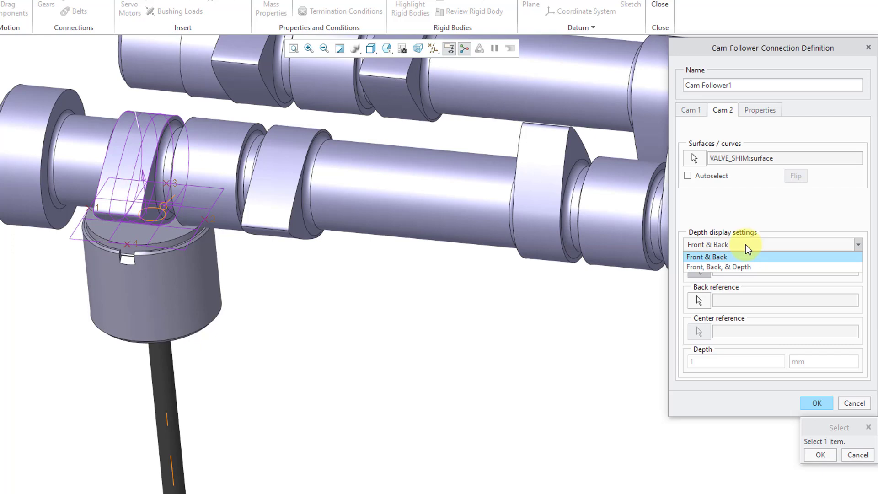
left_click(746, 245)
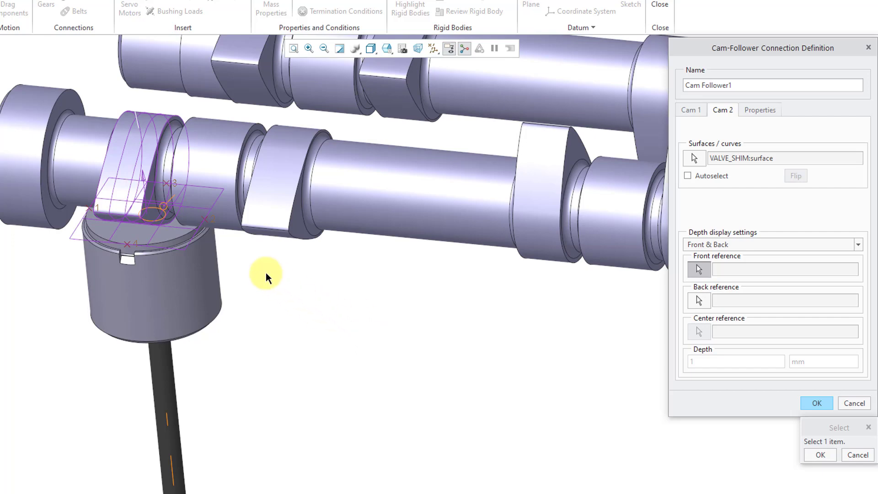
left_click(90, 212)
middle_click(274, 281)
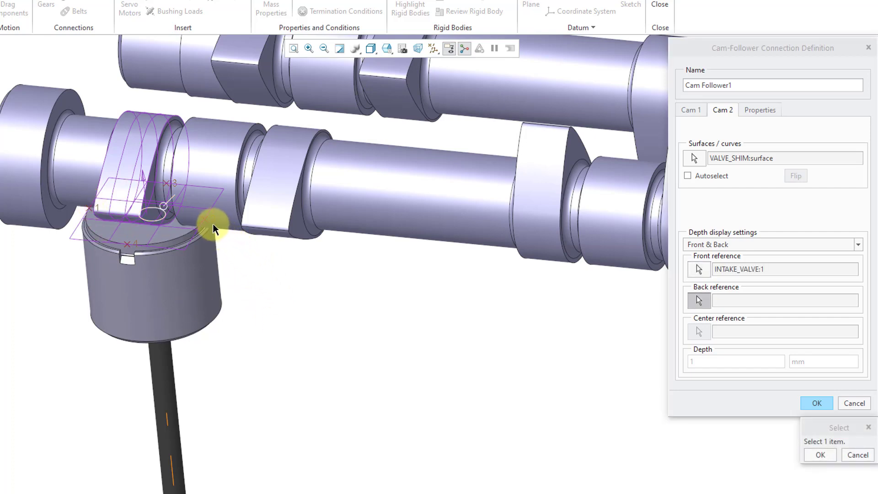
middle_click(245, 281)
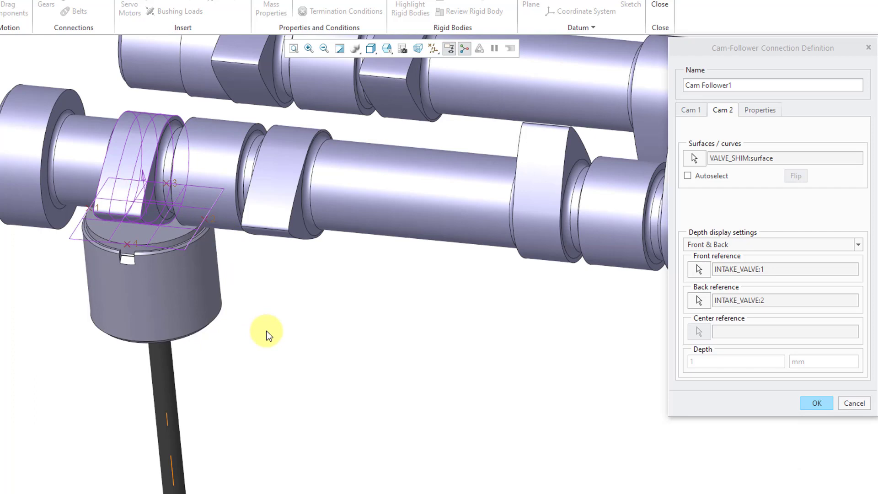
left_click(770, 112)
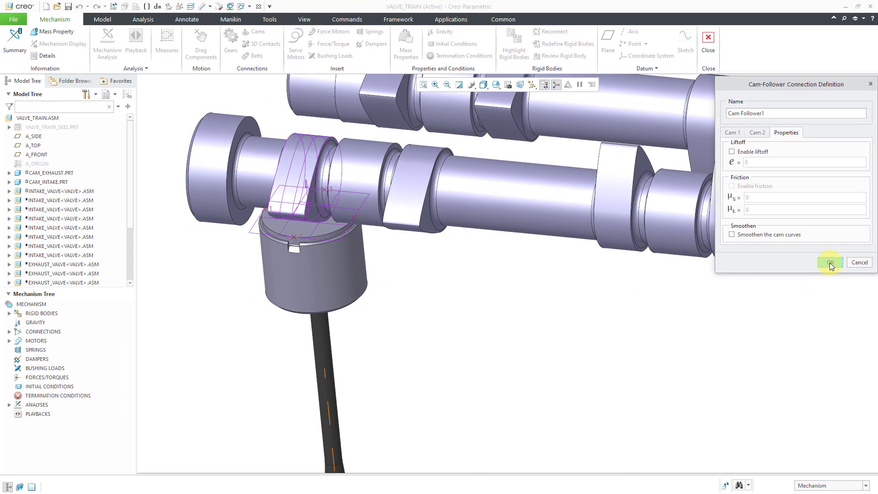
left_click(830, 263)
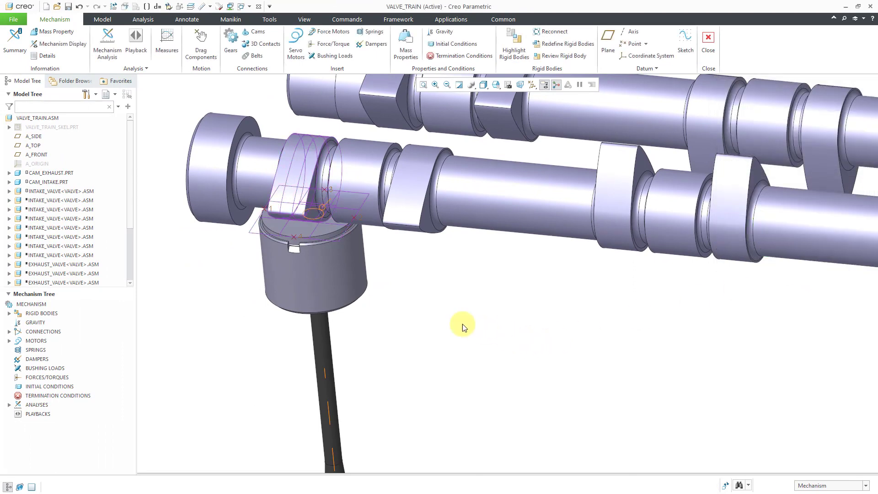
Step: Hide the datum points in the valve train assembly
scroll(410, 306, "up", 5)
scroll(374, 295, "up", 2)
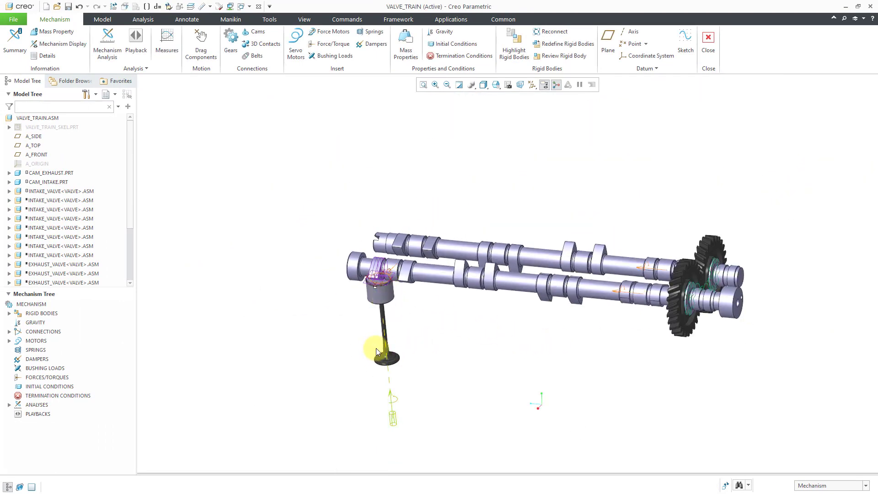
mouse_move(455, 364)
middle_mouse_down("shift")
mouse_move(388, 322)
mouse_move(359, 352)
mouse_move(361, 380)
middle_mouse_up("shift")
middle_click_drag(413, 366, 394, 367)
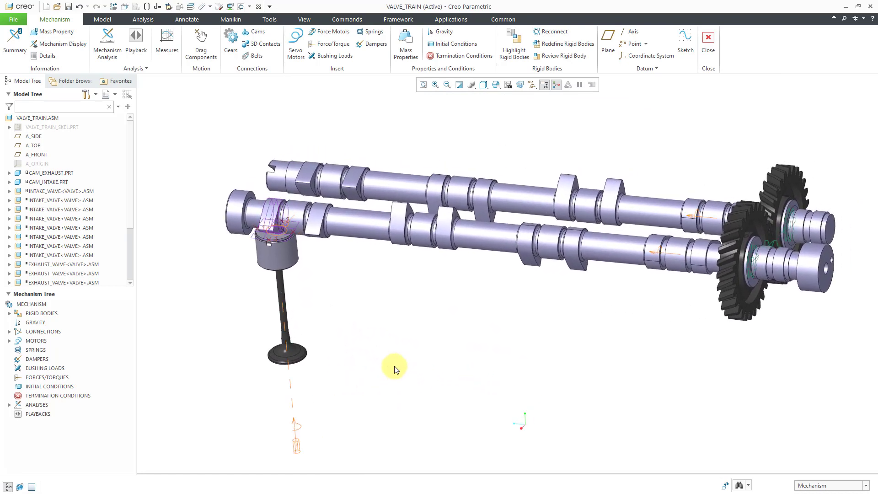
middle_click_drag(383, 308, 380, 333, "ctrl")
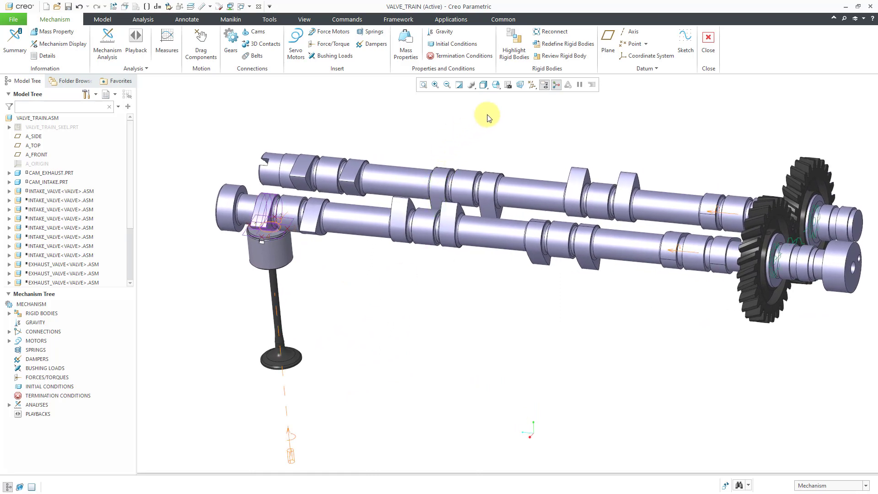
left_click(534, 89)
left_click(556, 117)
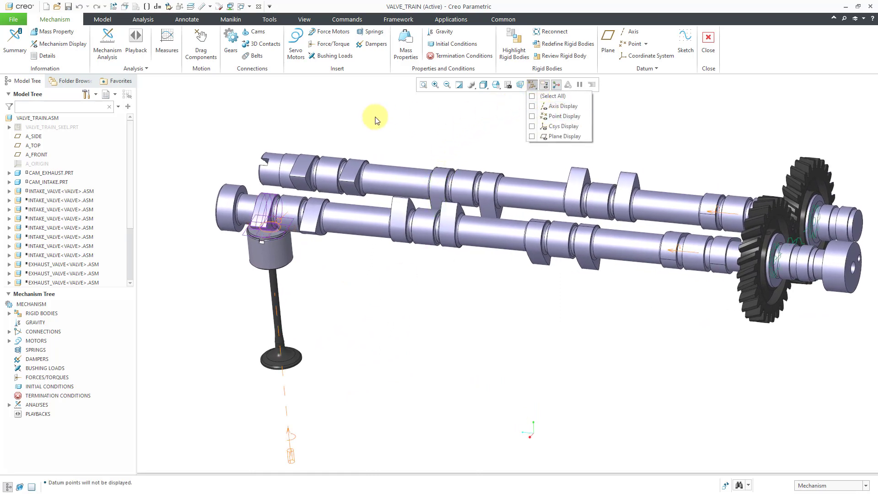
Step: Hide the joint and cam symbols in the mechanism entity display
left_click(73, 47)
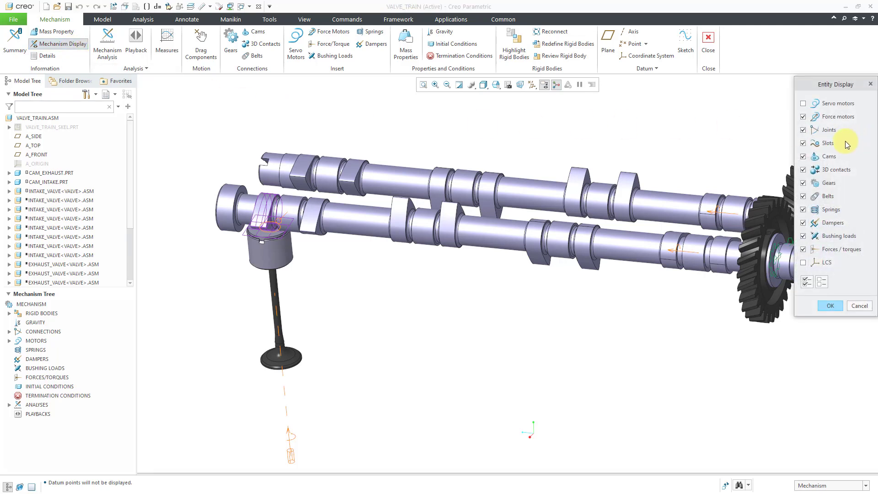
left_click(831, 131)
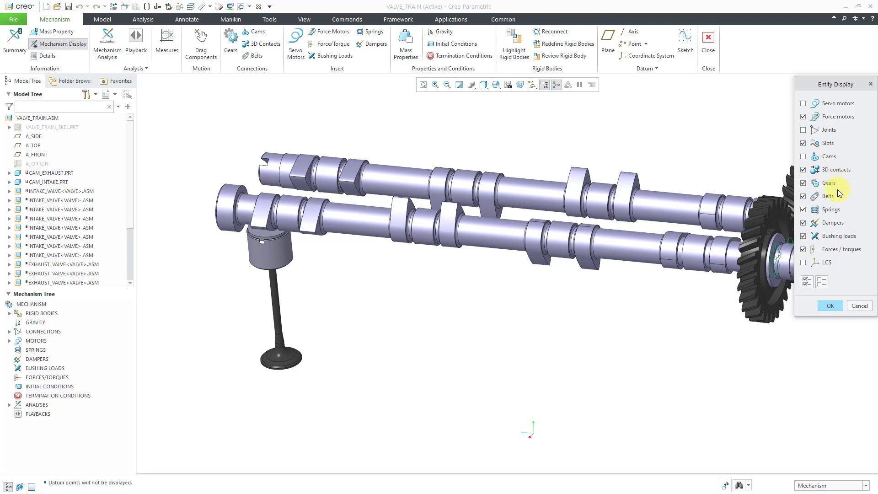
left_click(831, 306)
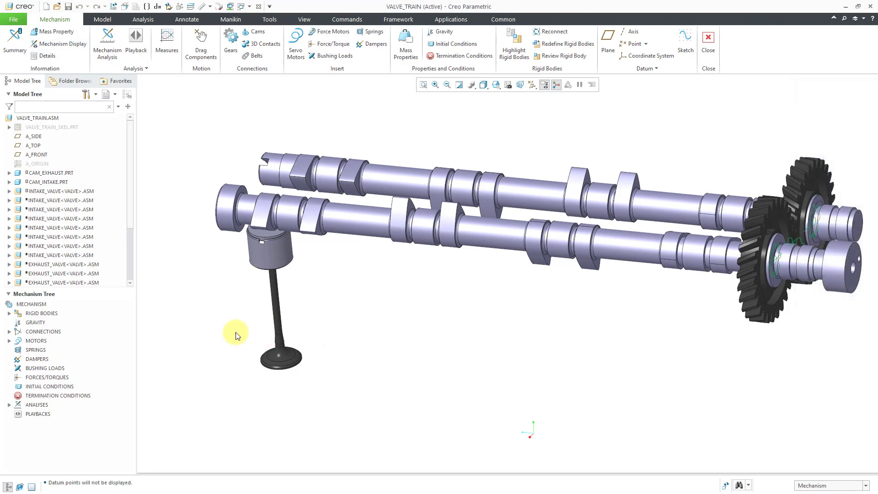
Step: Run the kinematic analysis AnalysisDefinition1 with the single connected intake valve
left_click(9, 405)
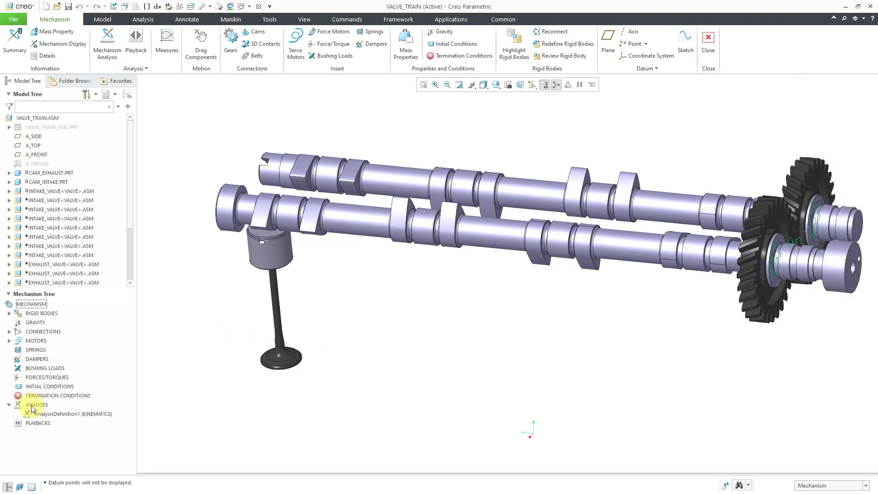
right_click(44, 417)
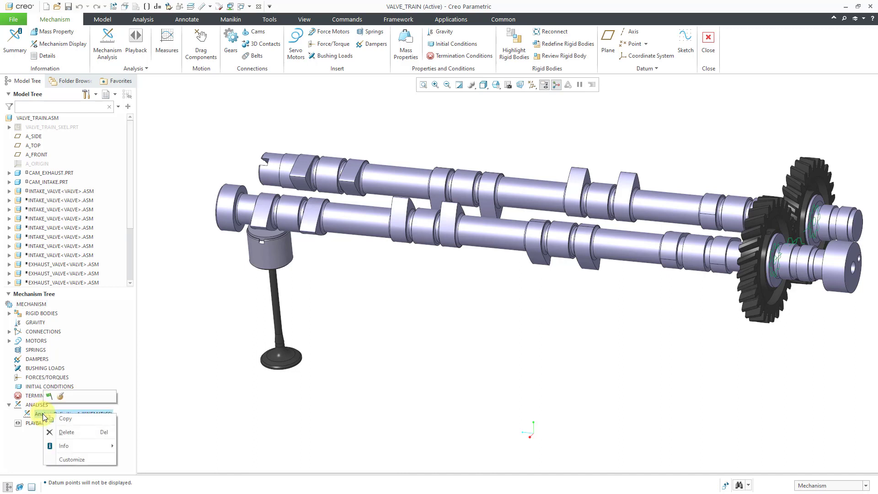
left_click(49, 396)
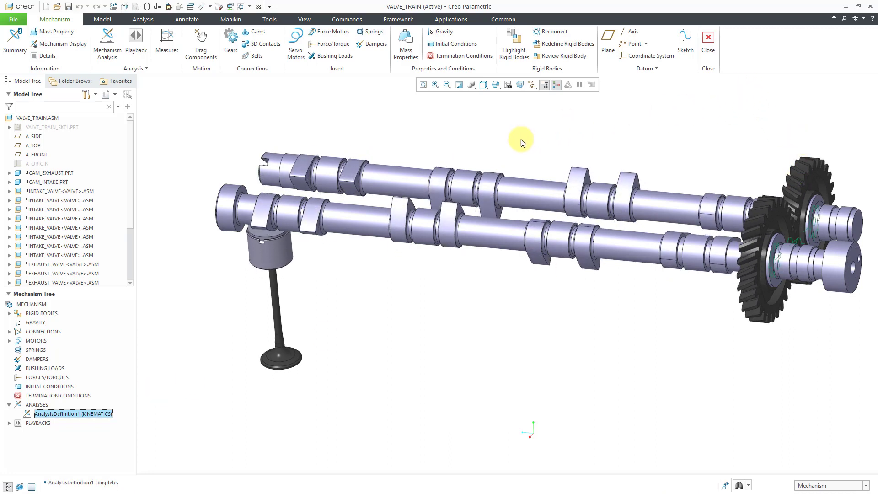
Step: Run AnalysisDefinition1 with all the intake valves connected, overwriting the existing result set
scroll(131, 195, "down", 1)
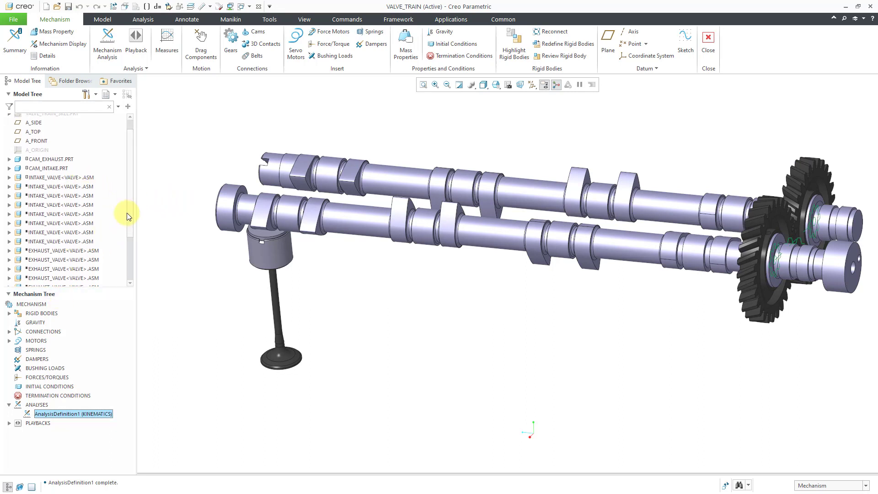
scroll(131, 202, "down", 2)
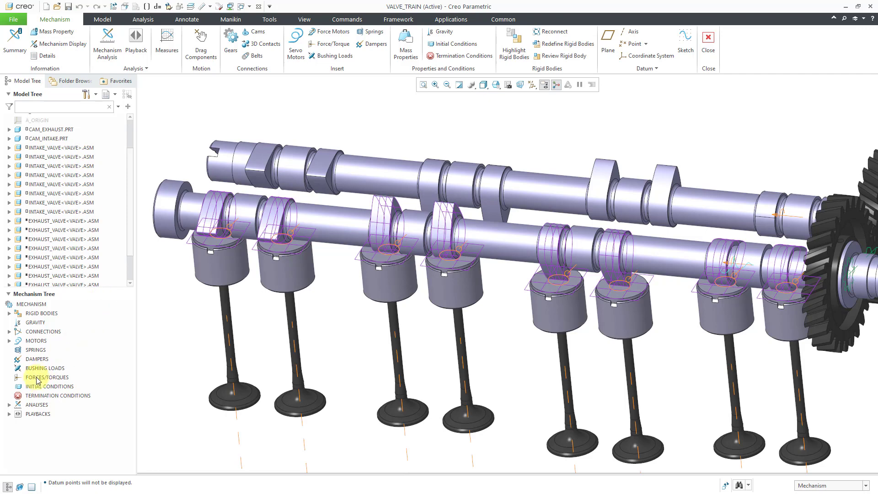
left_click(9, 405)
left_click(50, 414)
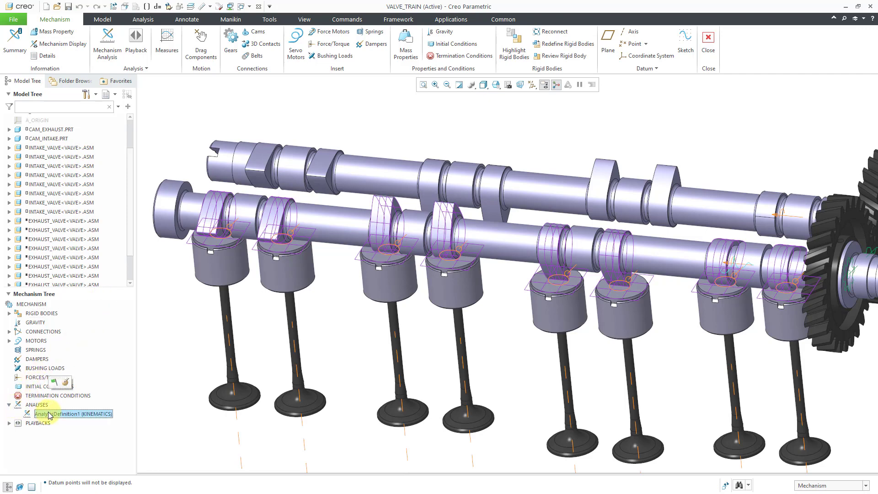
left_click(54, 384)
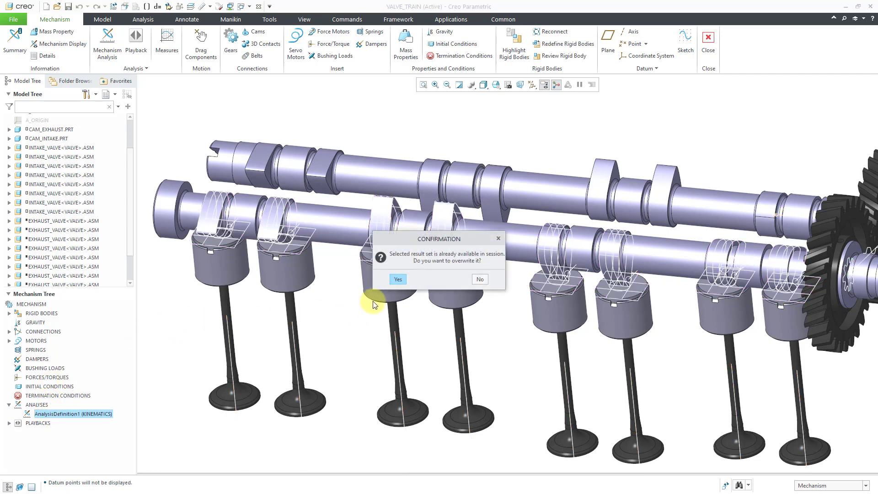
left_click(399, 280)
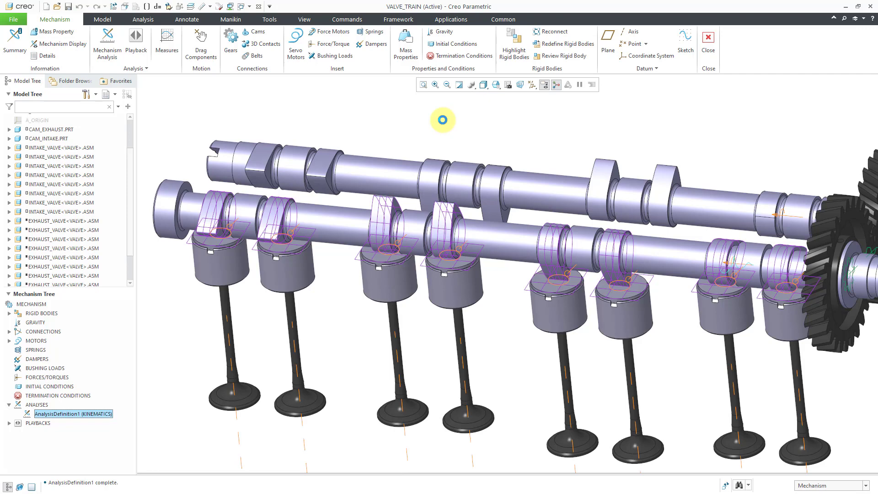
scroll(304, 197, "down", 4)
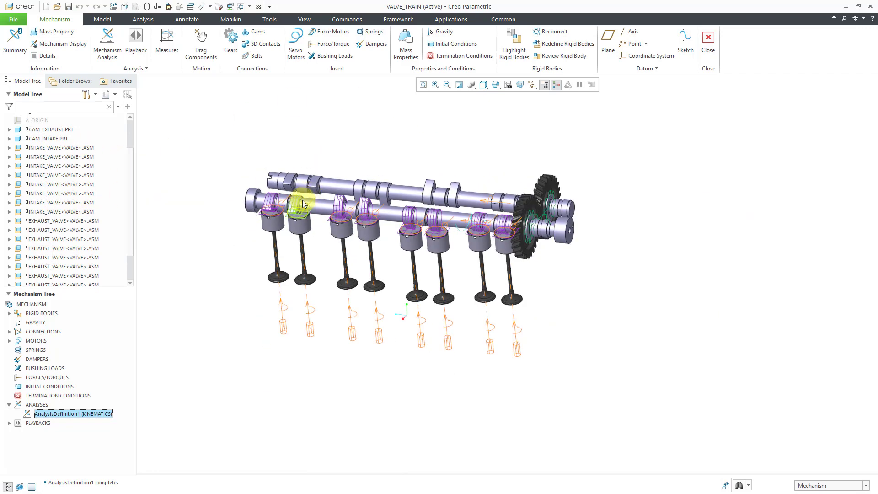
Step: Resume all eight suppressed exhaust valve subassemblies in the valve train assembly
middle_click_drag(303, 199, 501, 251)
scroll(503, 316, "up", 2)
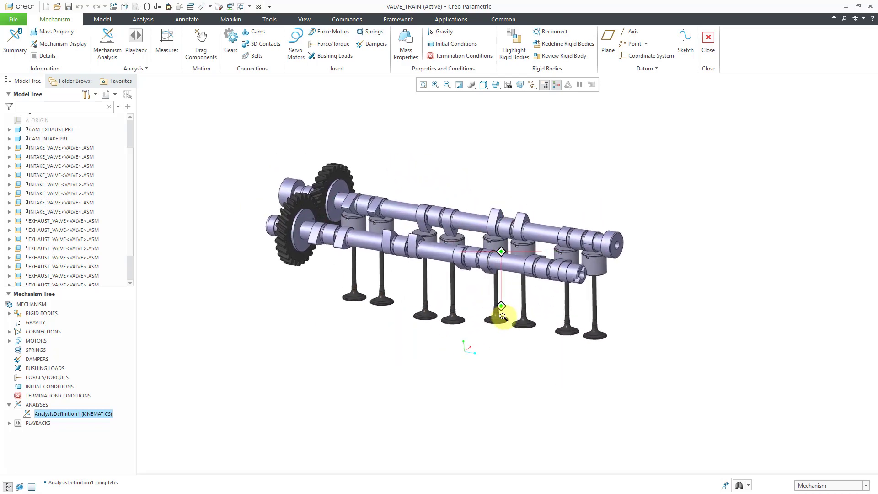
scroll(503, 317, "up", 1)
middle_click_drag(506, 330, 545, 326, "shift")
scroll(545, 326, "up", 2)
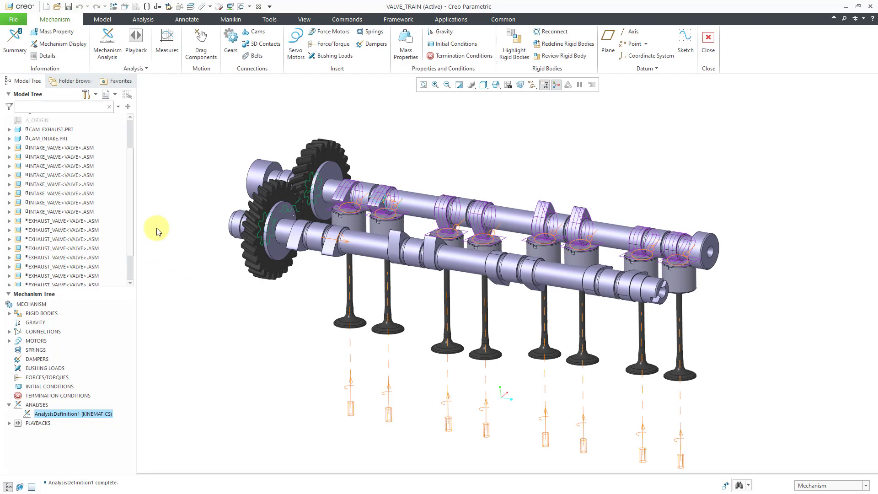
scroll(112, 212, "down", 2)
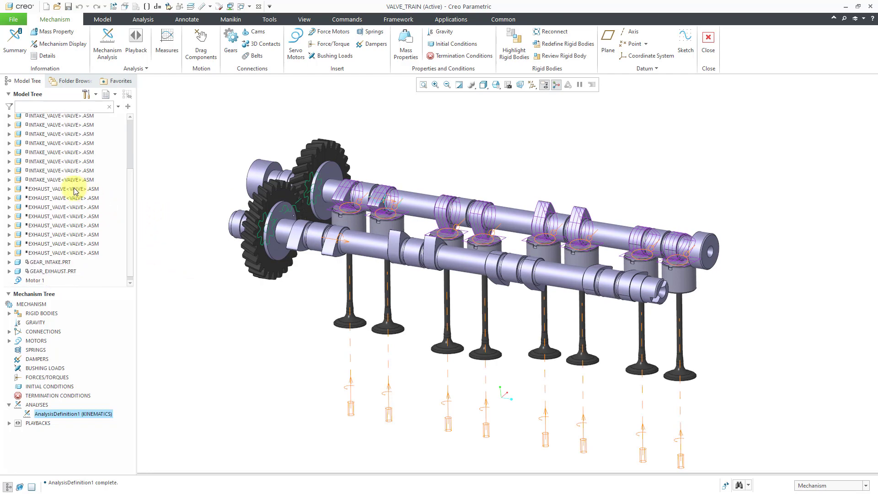
left_click(74, 189)
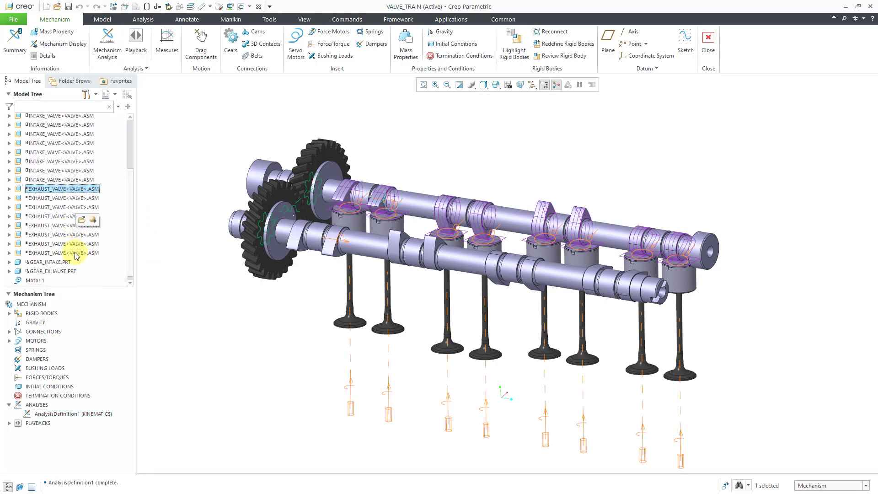
left_click(76, 253, "shift")
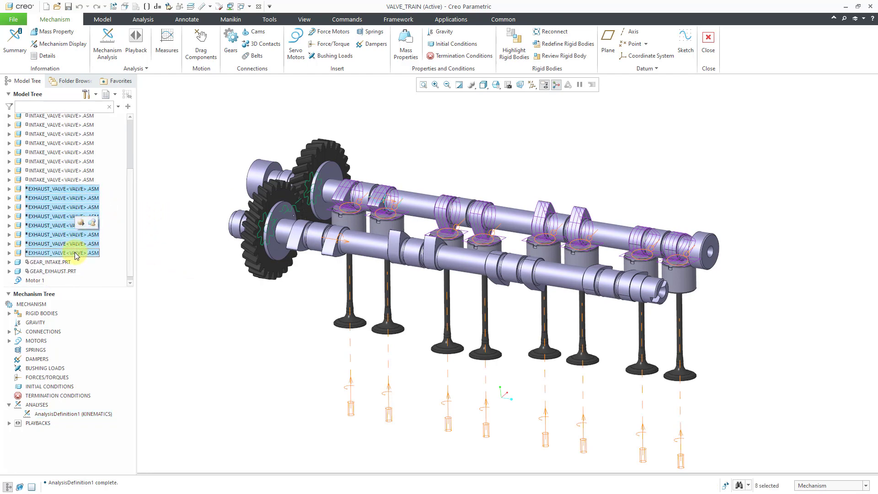
left_click(83, 225)
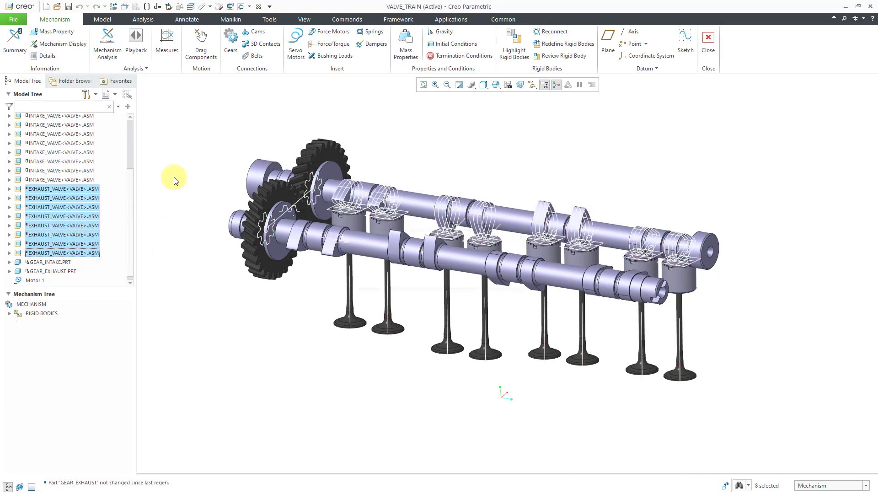
left_click(196, 167)
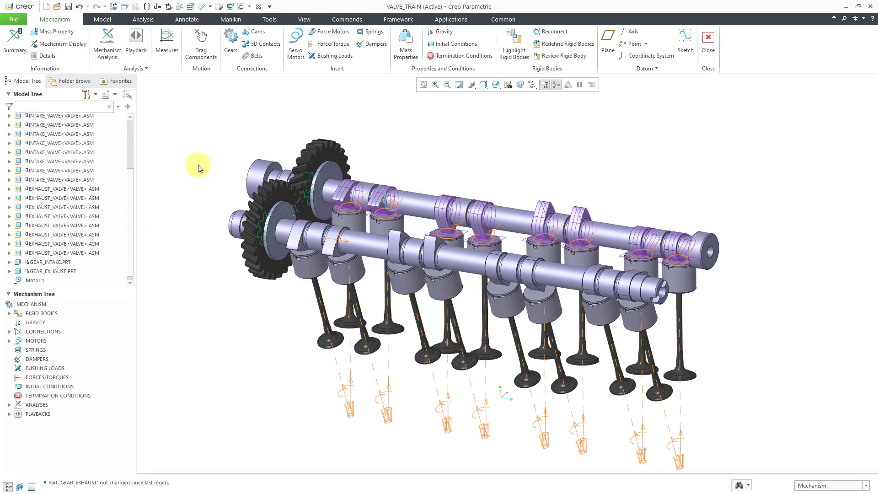
Step: Show the datum points in the valve train assembly
left_click(538, 90)
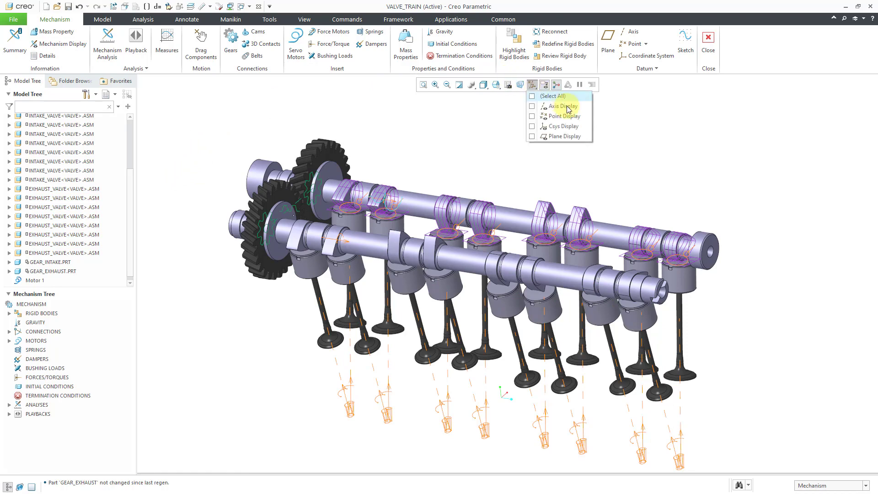
left_click(562, 117)
left_click(639, 156)
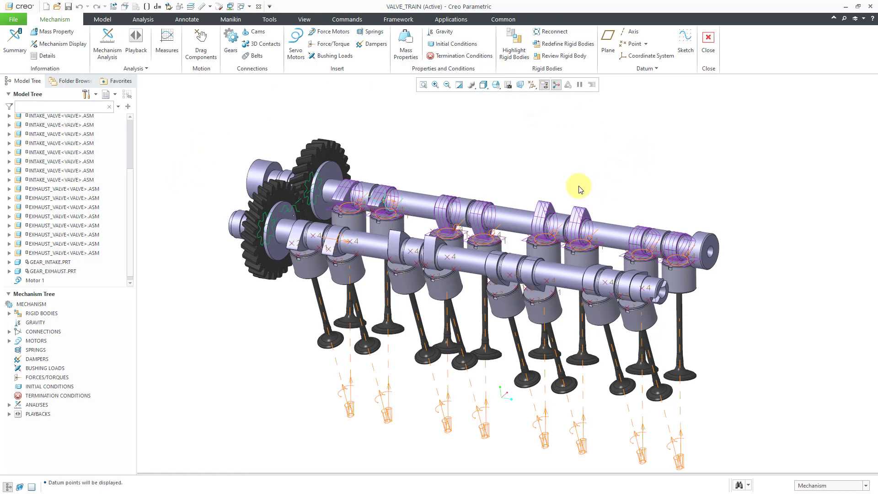
Step: Start a cam-follower connection with the autoselected surfaces of the exhaust camshaft lobe farthest from the gears as Cam 1
middle_click_drag(580, 188, 601, 172)
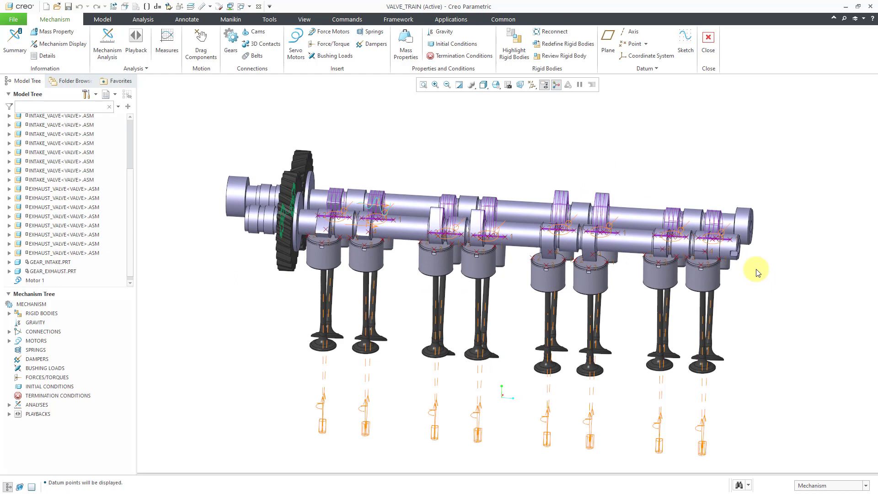
middle_click_drag(753, 261, 657, 349, "ctrl")
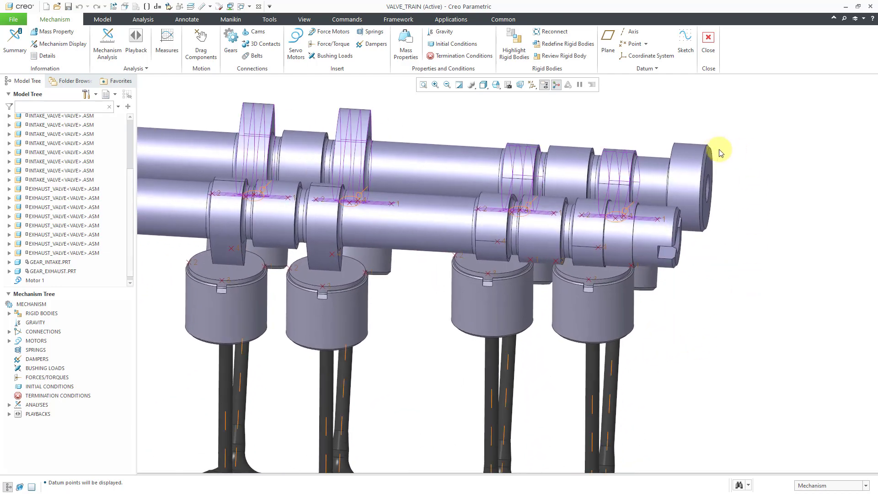
middle_click_drag(706, 152, 696, 163)
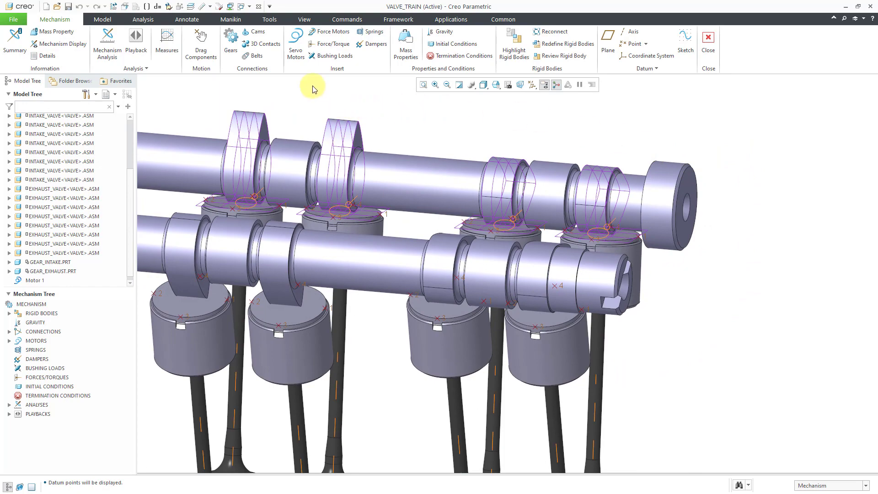
left_click(257, 33)
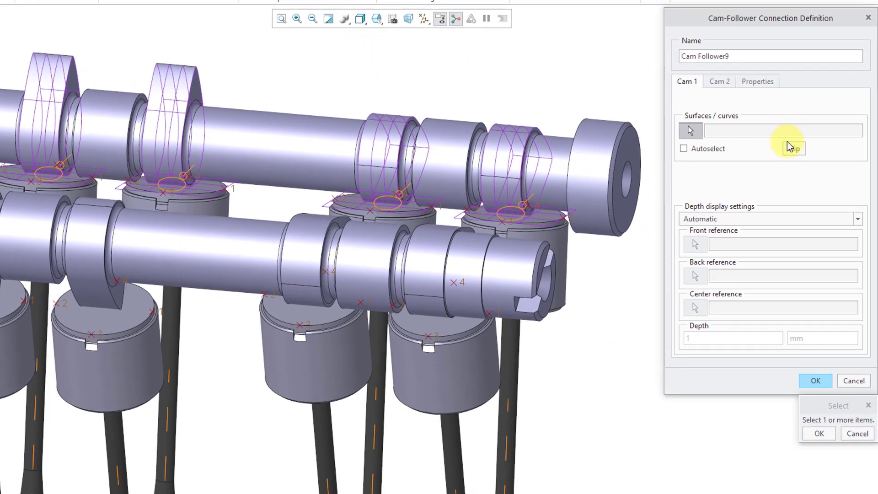
left_click(720, 151)
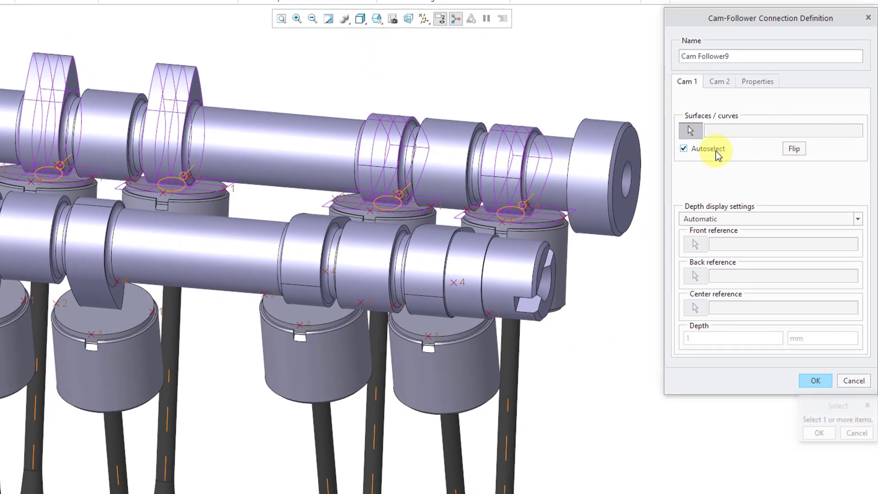
left_click(426, 256)
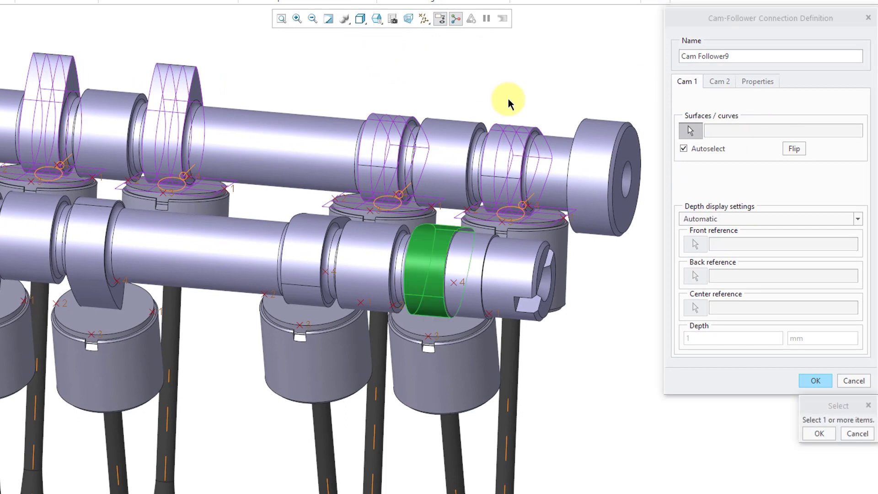
middle_click(511, 104)
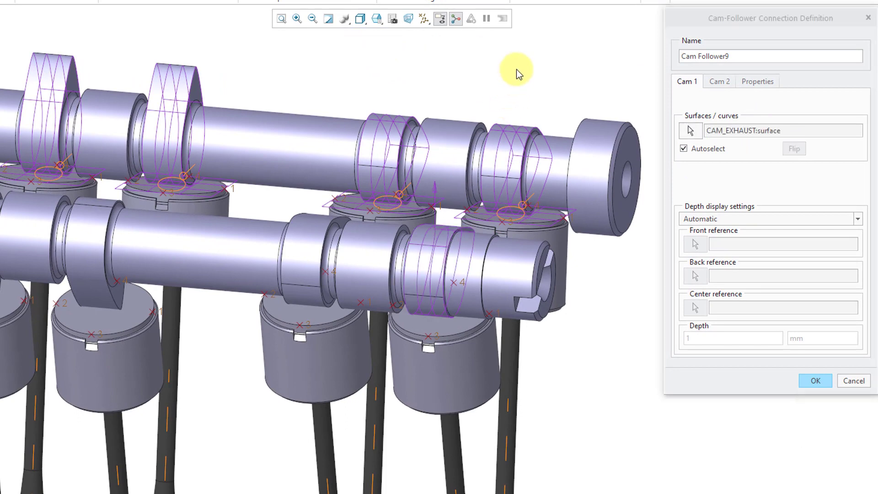
Step: Set the shim surface of the exhaust valve below as Cam 2, with points 1 and 2 as front and back references, and complete the connection
left_click(725, 85)
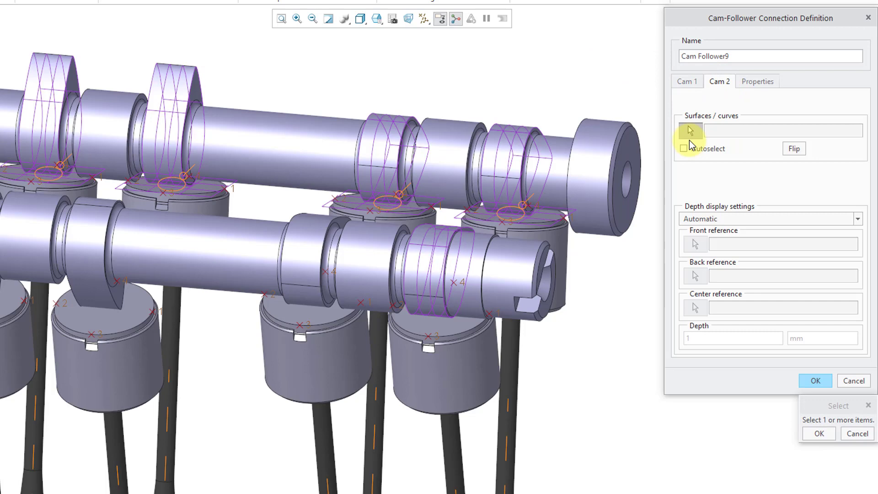
left_click(448, 330)
middle_click(584, 360)
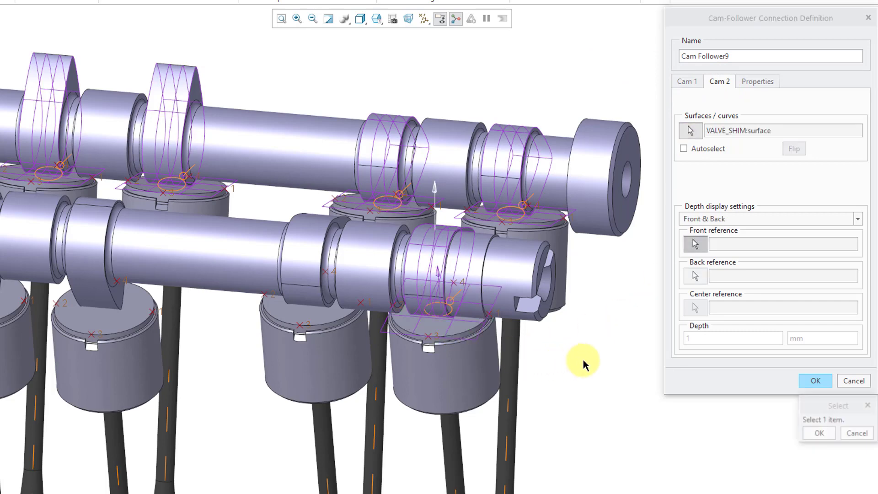
left_click(705, 247)
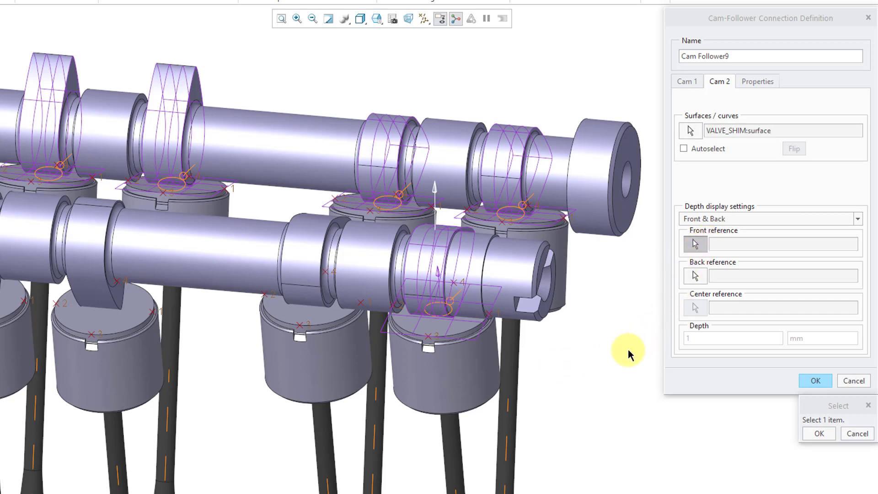
left_click(497, 316)
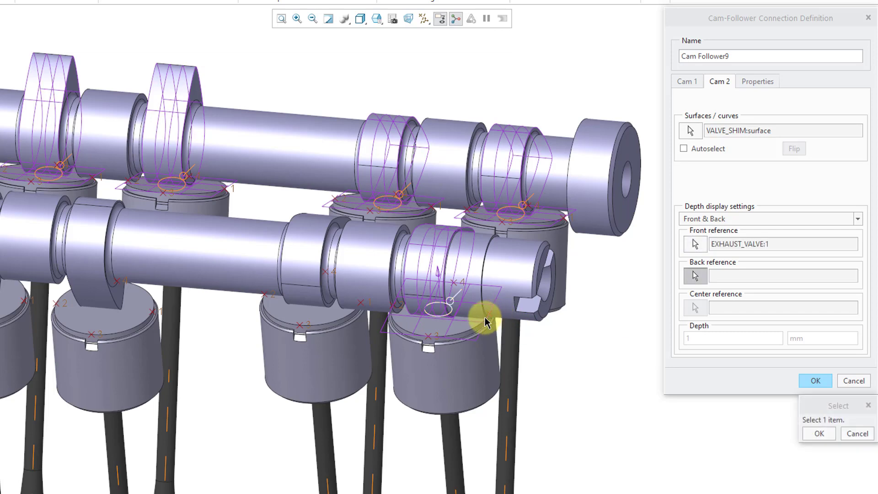
left_click(402, 311)
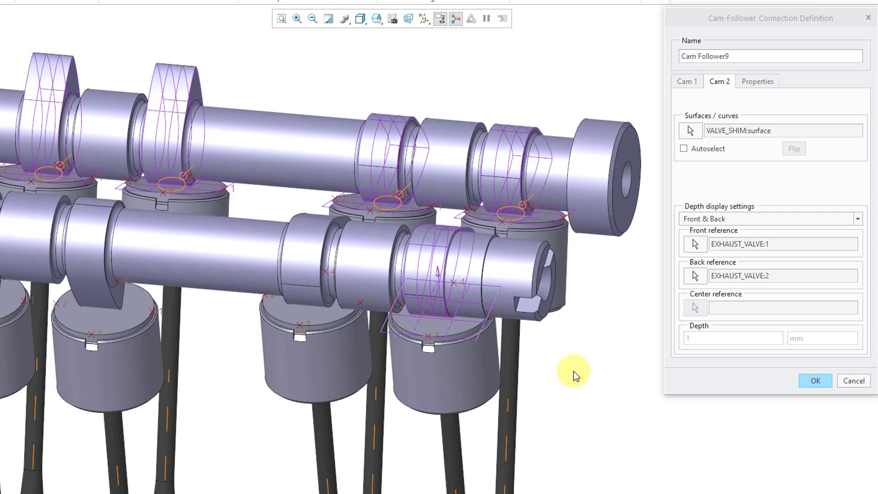
middle_click(574, 371)
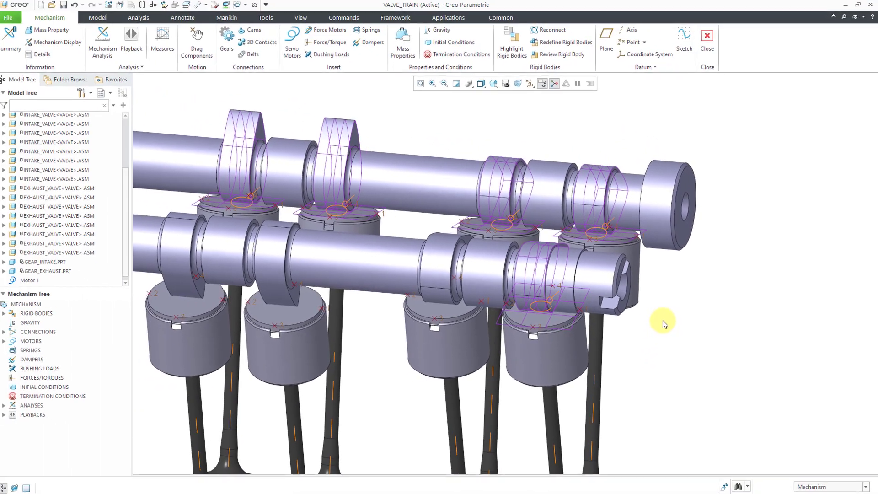
Step: Hide the servo motor, joint and cam symbols in the mechanism entity display, and hide the datum points
scroll(811, 290, "down", 5)
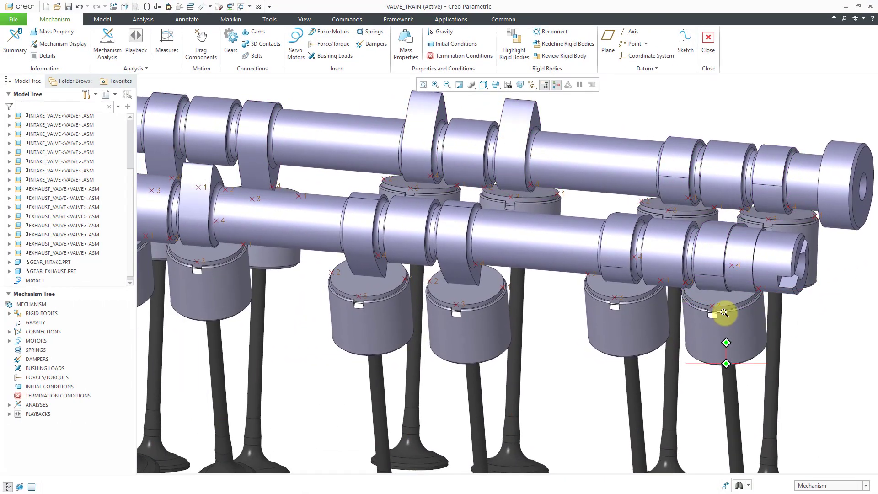
scroll(724, 313, "up", 5)
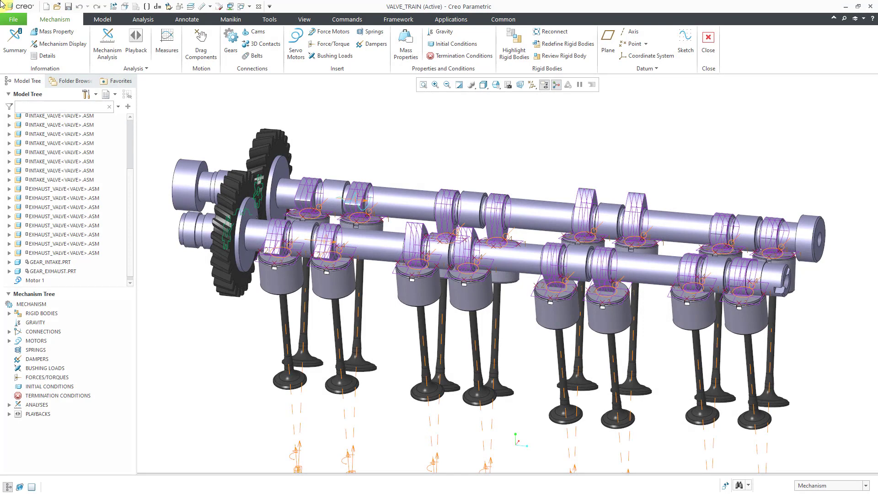
left_click(59, 44)
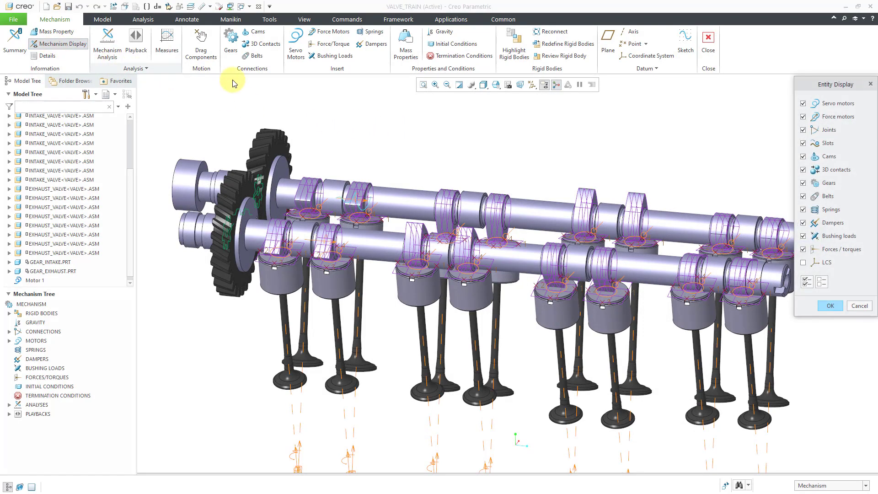
left_click(840, 105)
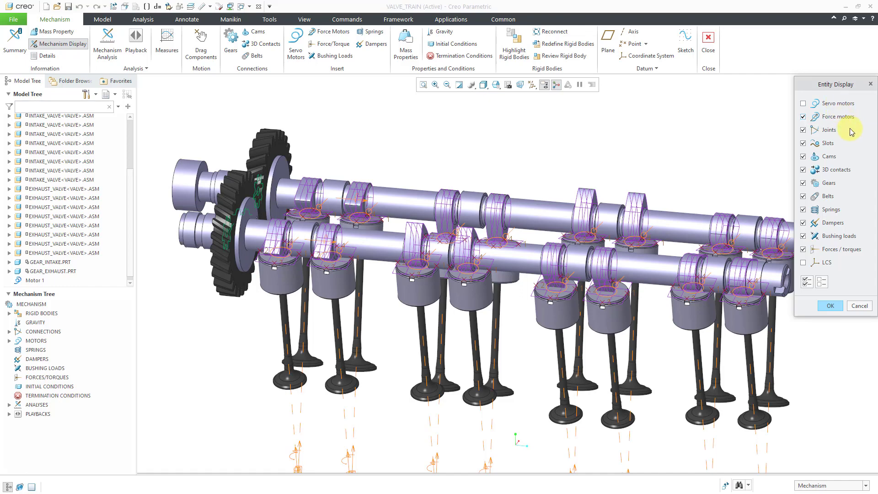
left_click(827, 158)
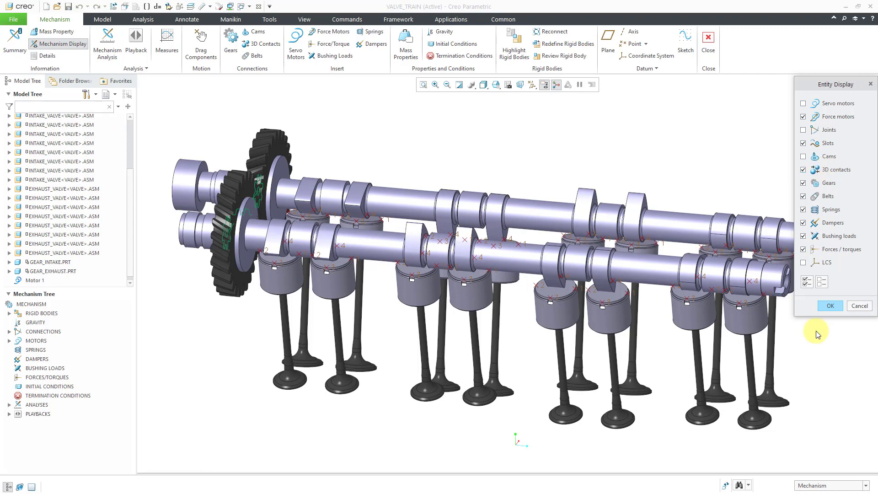
left_click(831, 306)
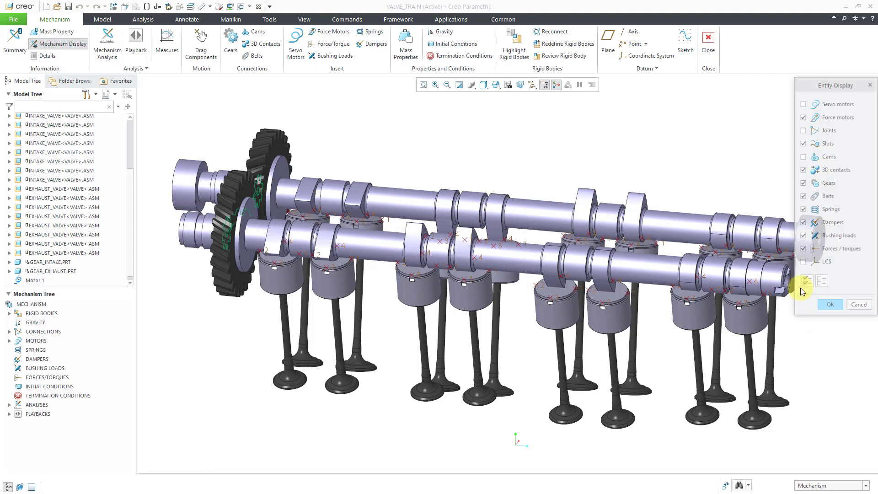
left_click(533, 86)
left_click(540, 118)
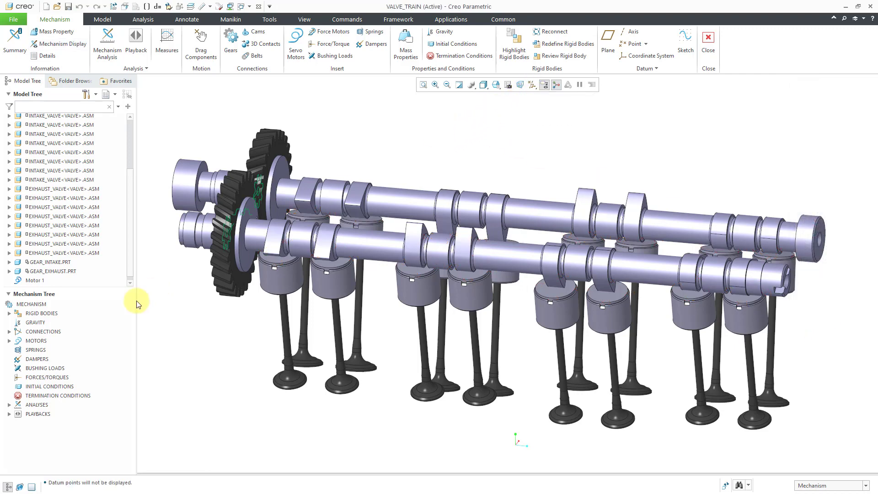
Step: Run the kinematic analysis AnalysisDefinition1 with the intake and exhaust valves connected, overwriting the existing result set
left_click(9, 405)
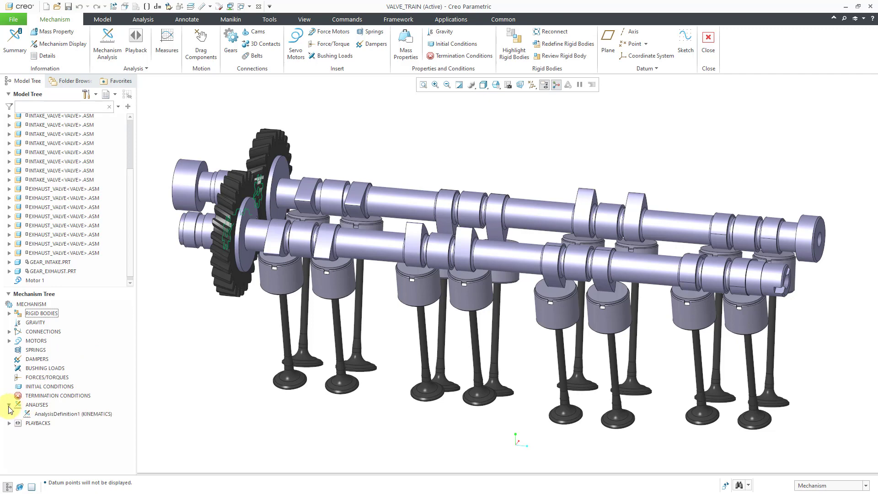
left_click(65, 414)
left_click(69, 384)
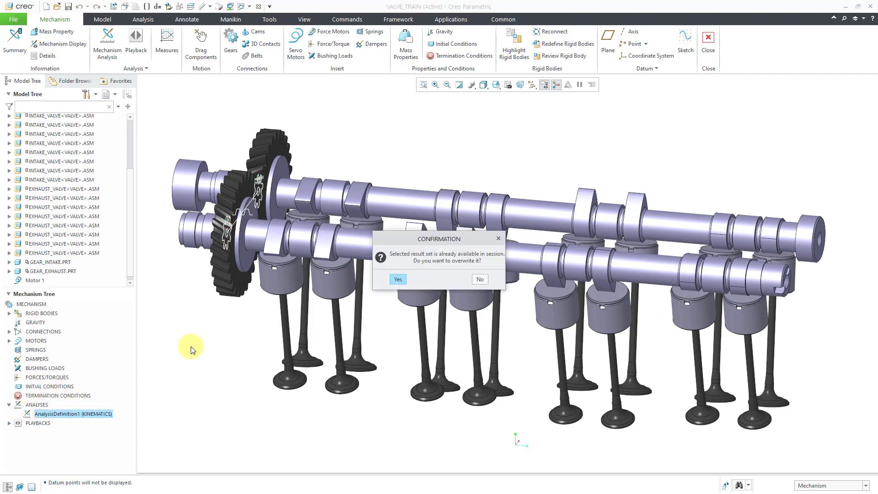
key("Return")
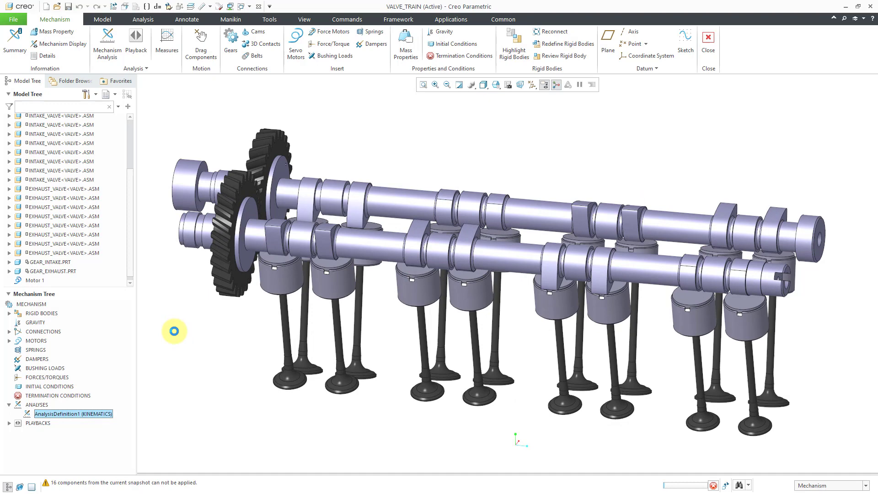